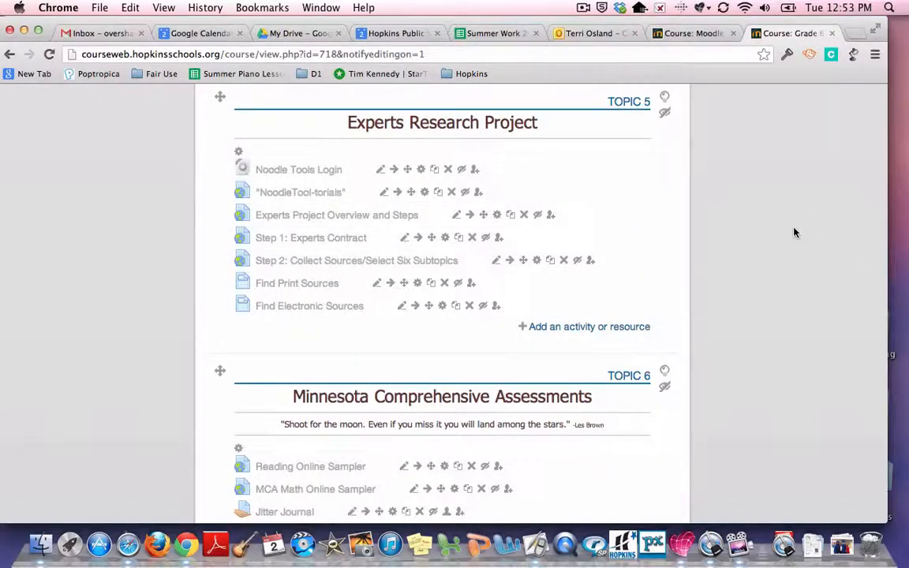
Open the Experts Project Overview and Steps resource from Topic 5 and enlarge its window.
scroll(795, 231, up, 1)
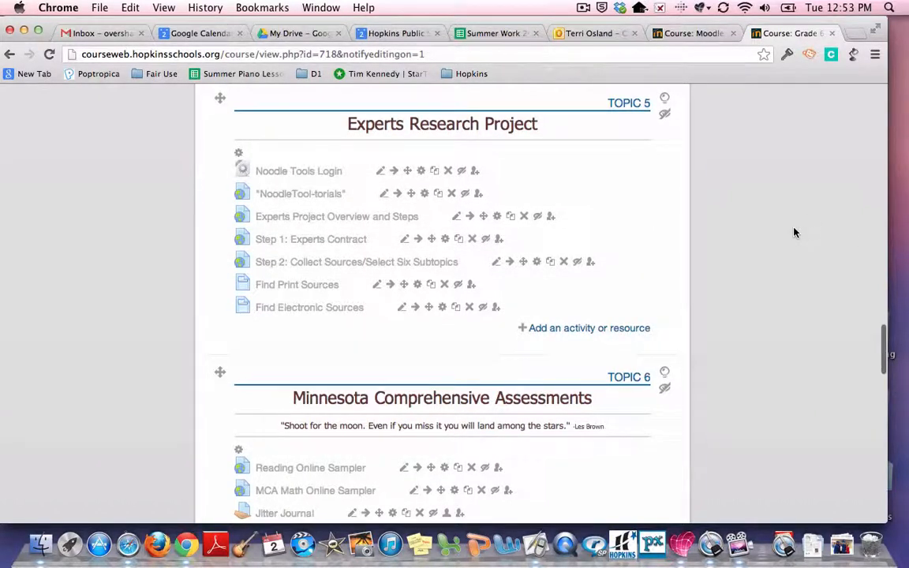
click(342, 223)
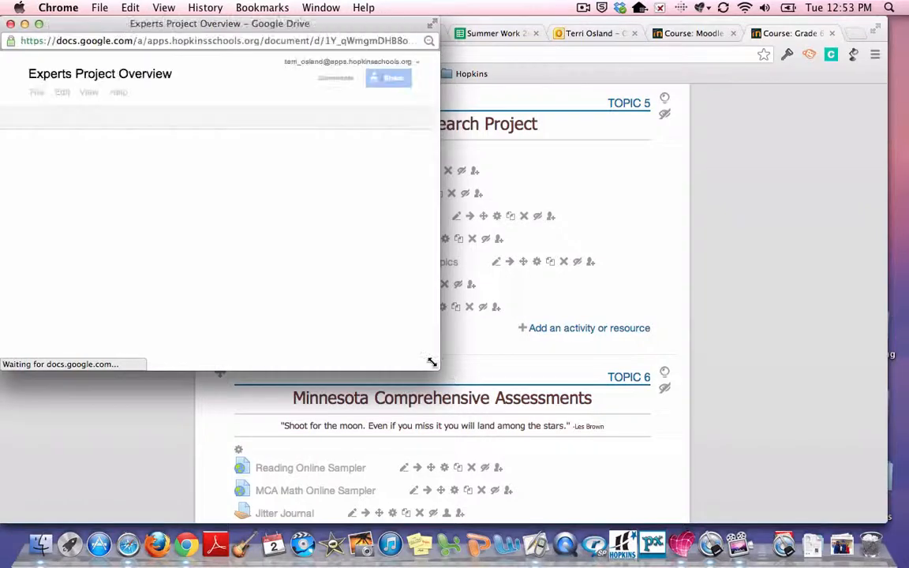
drag(432, 361, 796, 491)
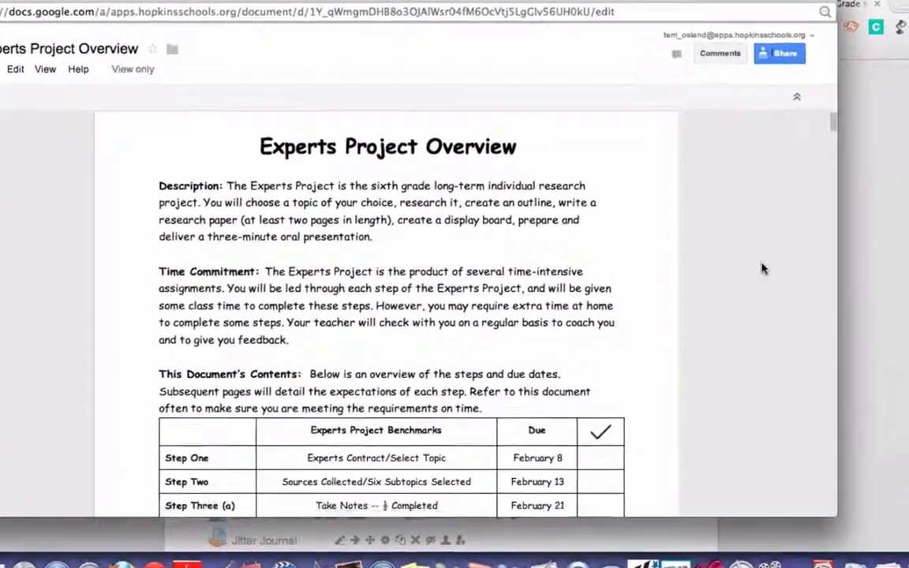
Review the overview document's step pages, file options and the table of project benchmarks with their due dates.
scroll(762, 268, down, 10)
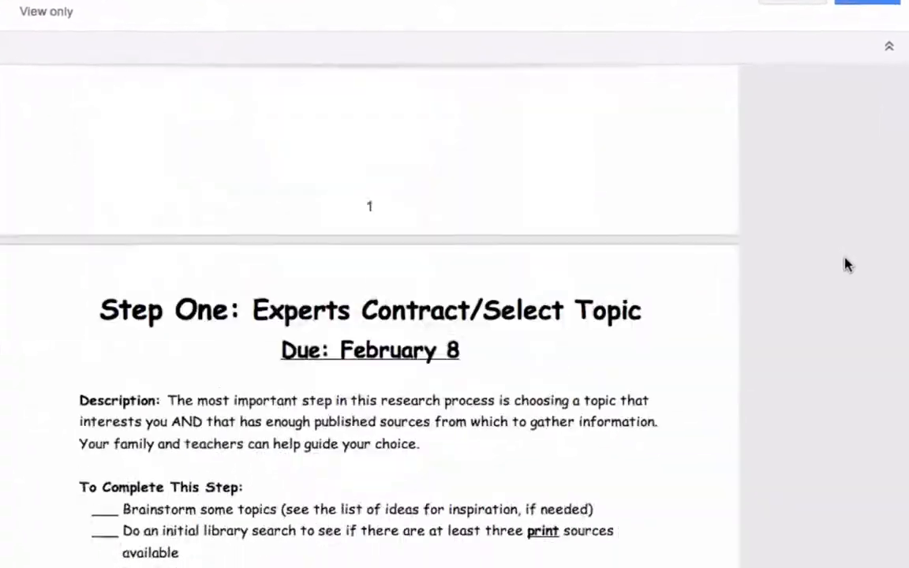
scroll(847, 265, down, 10)
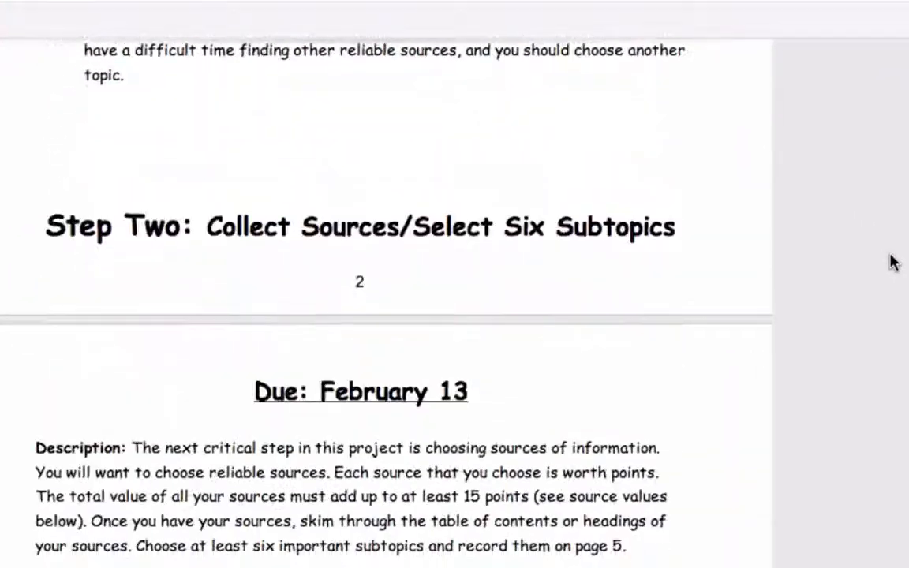
scroll(891, 262, down, 10)
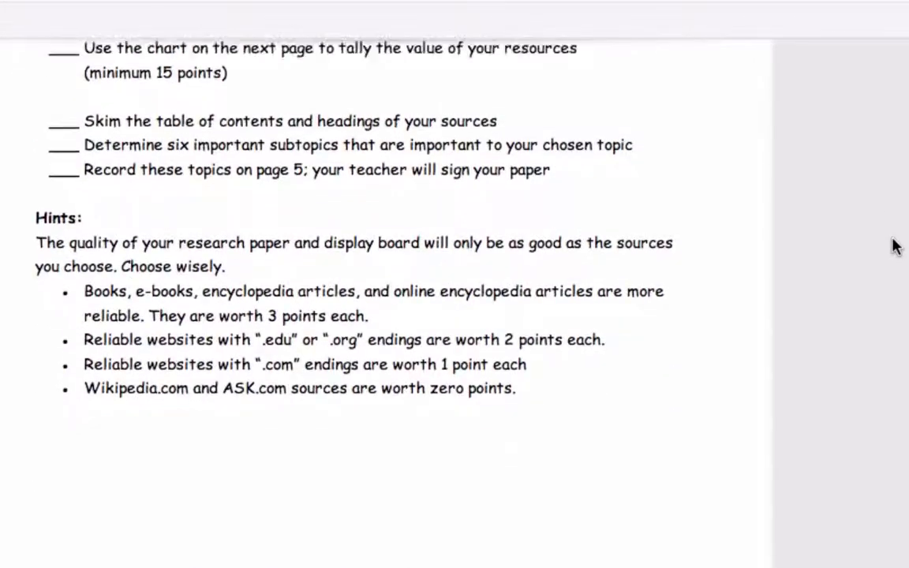
scroll(894, 246, up, 15)
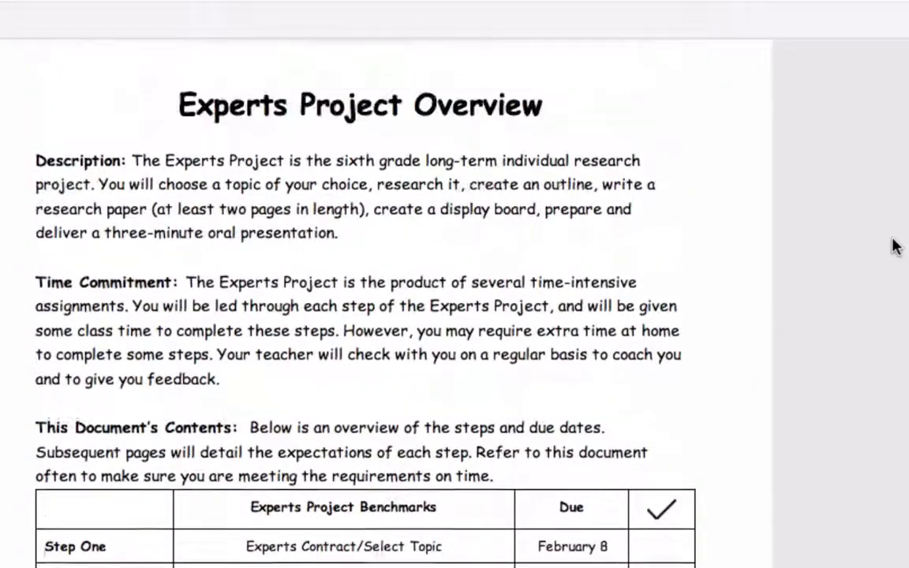
scroll(894, 246, up, 1)
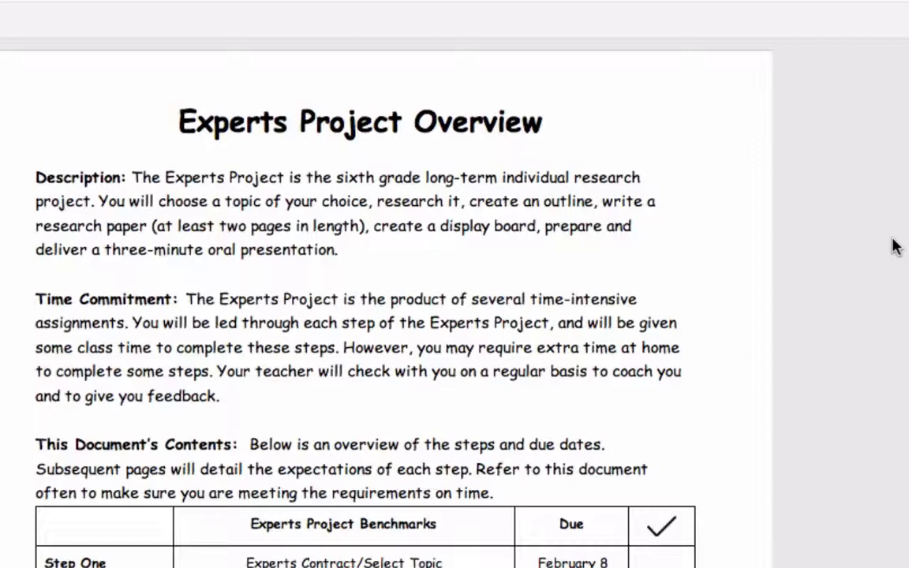
scroll(894, 246, down, 2)
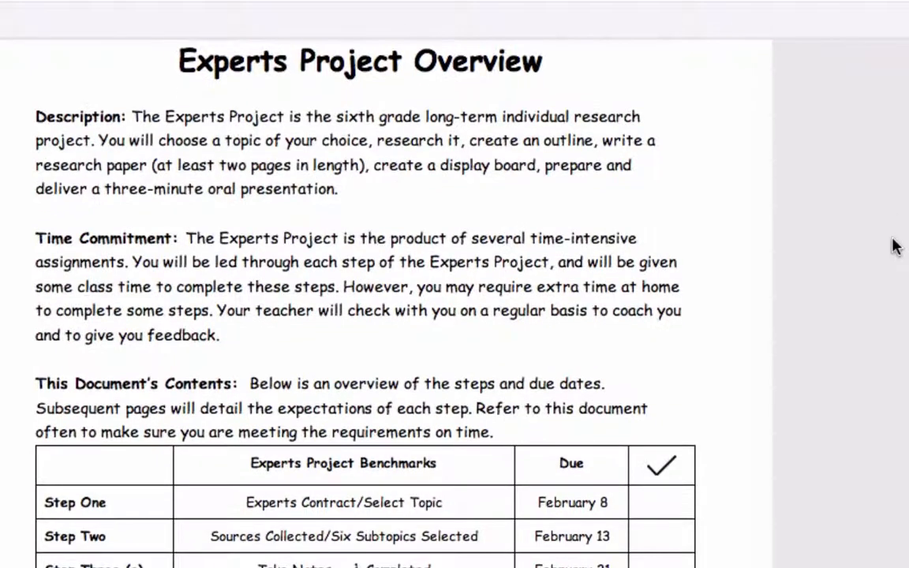
scroll(894, 246, down, 5)
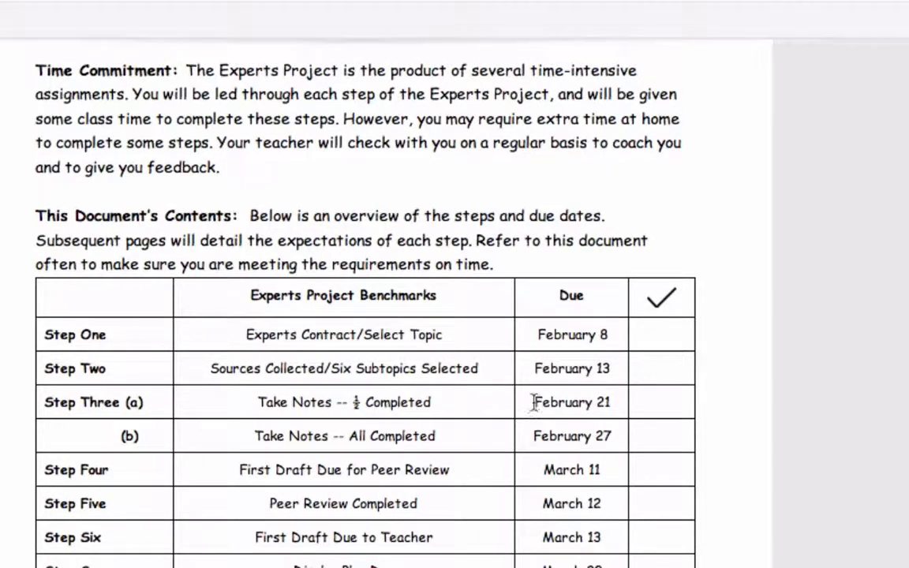
scroll(533, 402, down, 1)
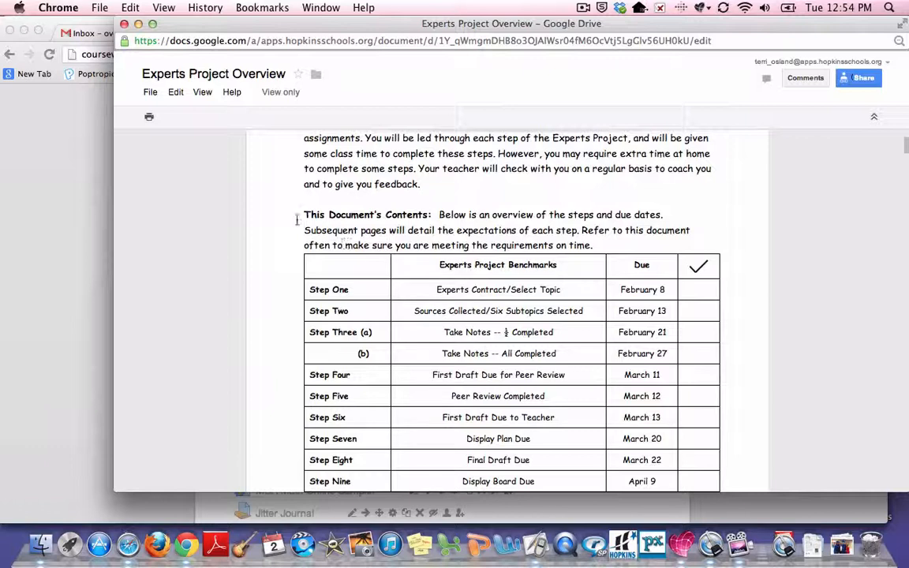
click(152, 95)
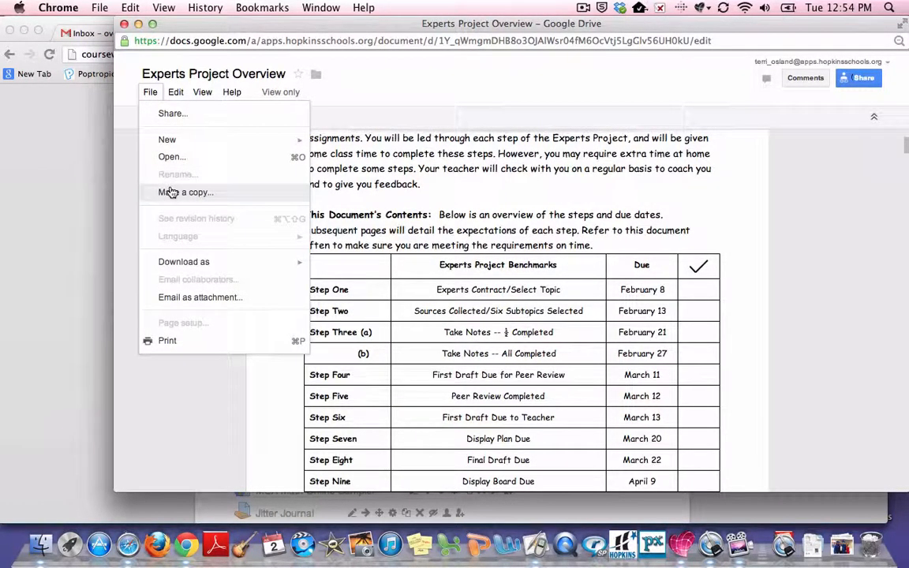
click(377, 70)
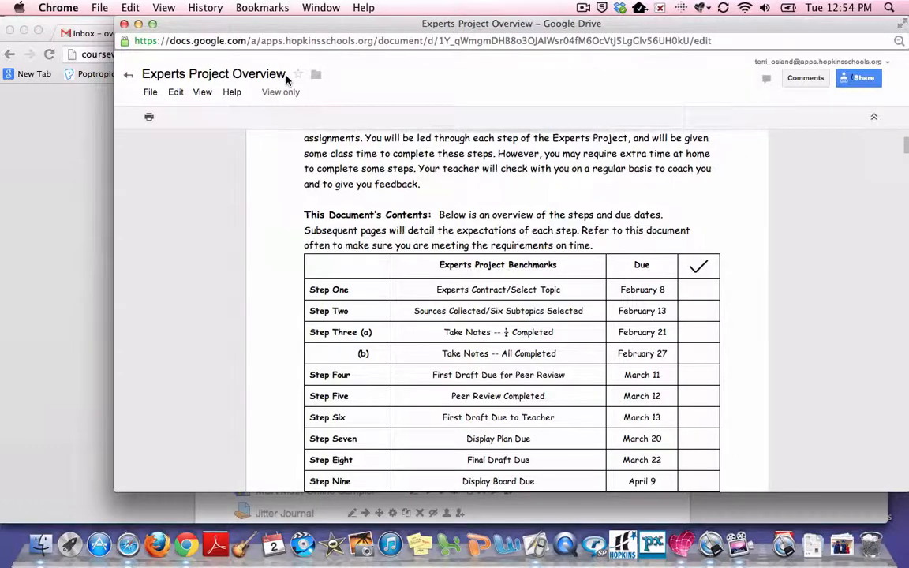
scroll(424, 211, down, 2)
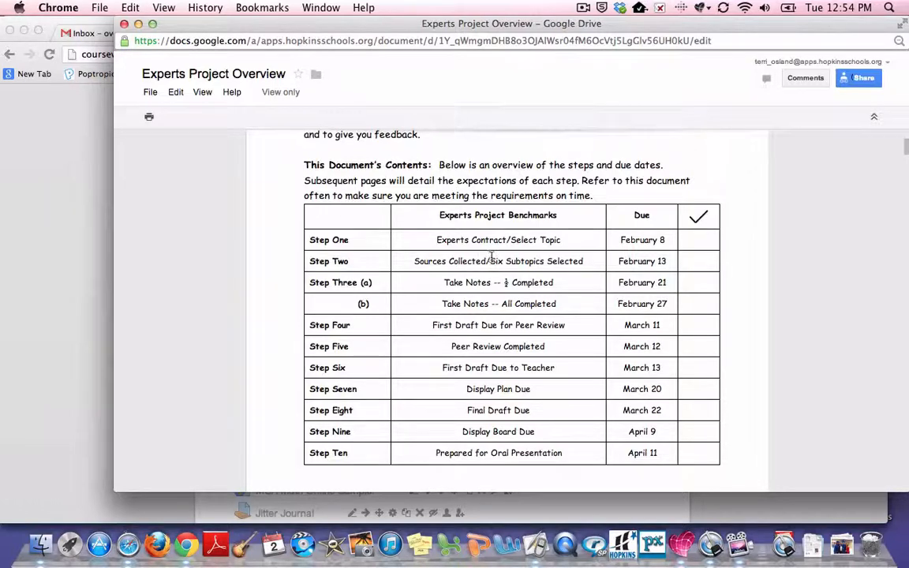
Return to the course page and add a Checklist activity to Topic 5, Experts Research Project.
click(90, 184)
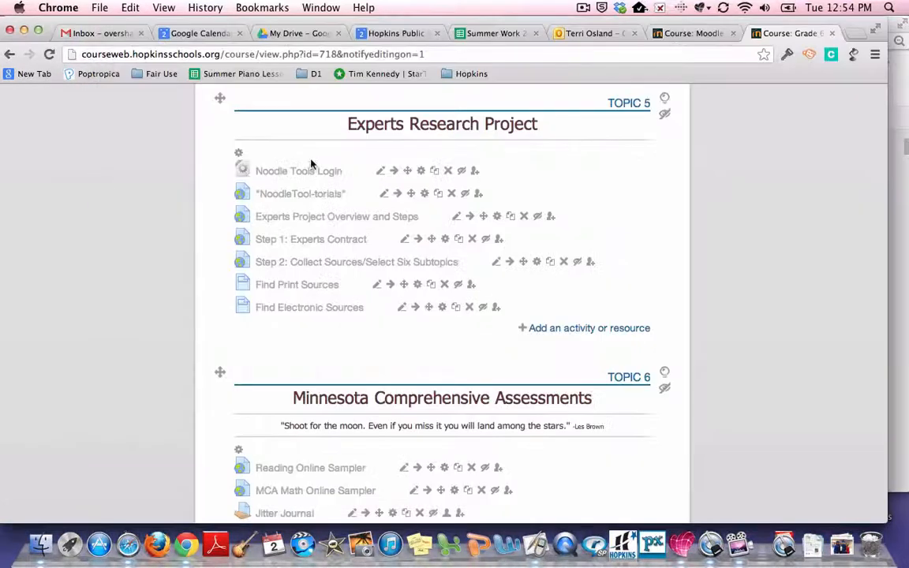
click(579, 328)
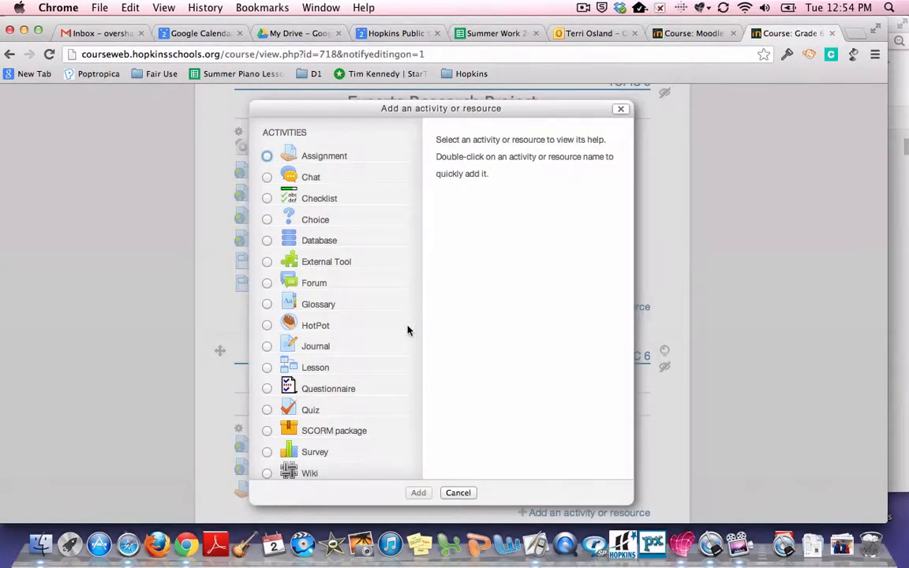
click(266, 198)
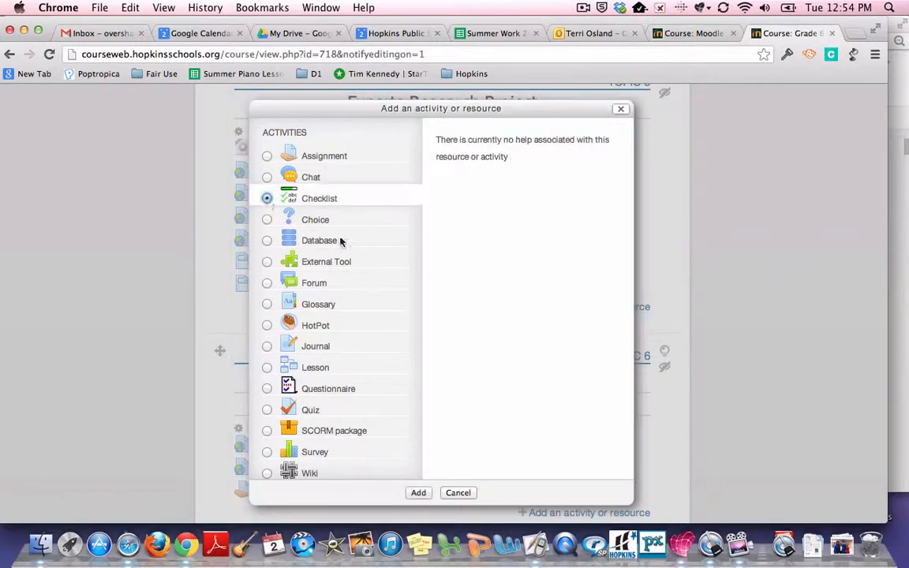
click(417, 494)
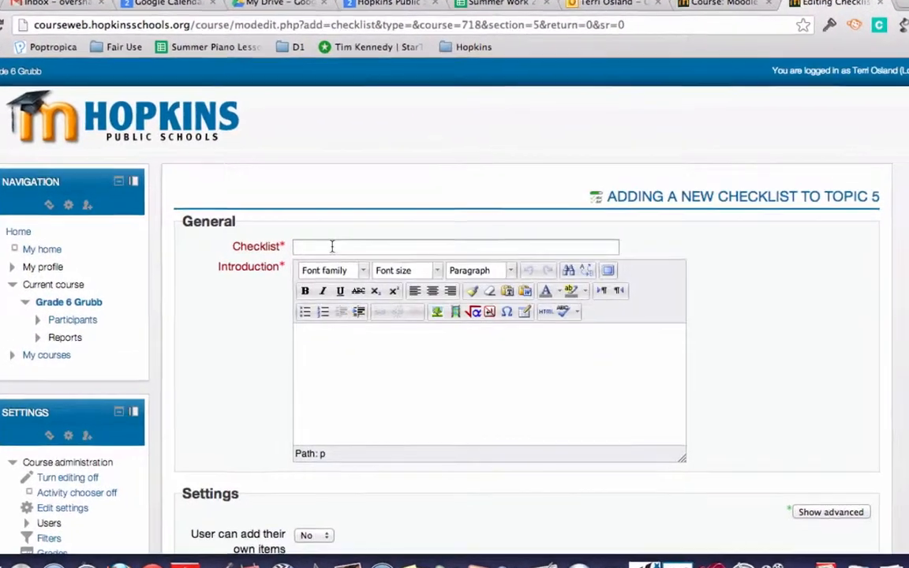
Name the new checklist "Experts Project Checklist".
click(340, 249)
text(E)
text(xp)
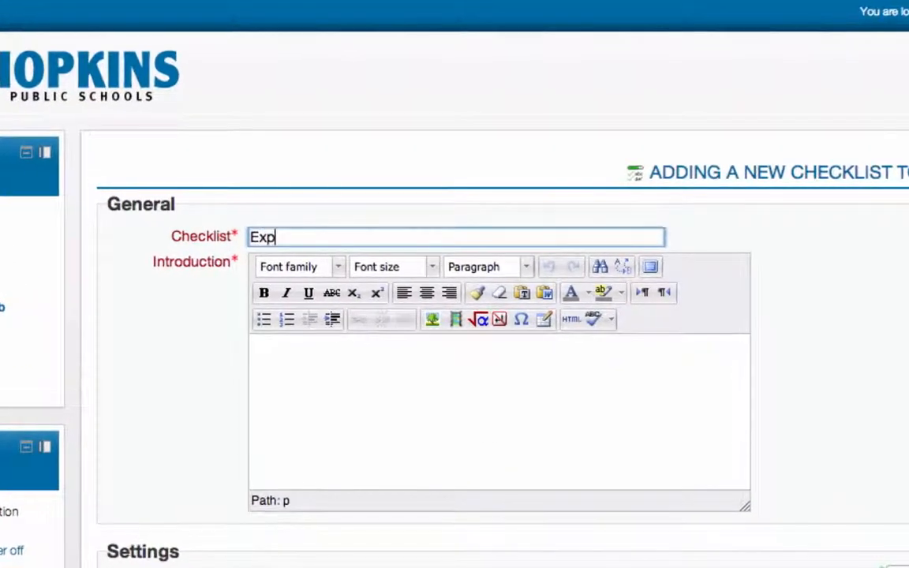
text(erts Proj)
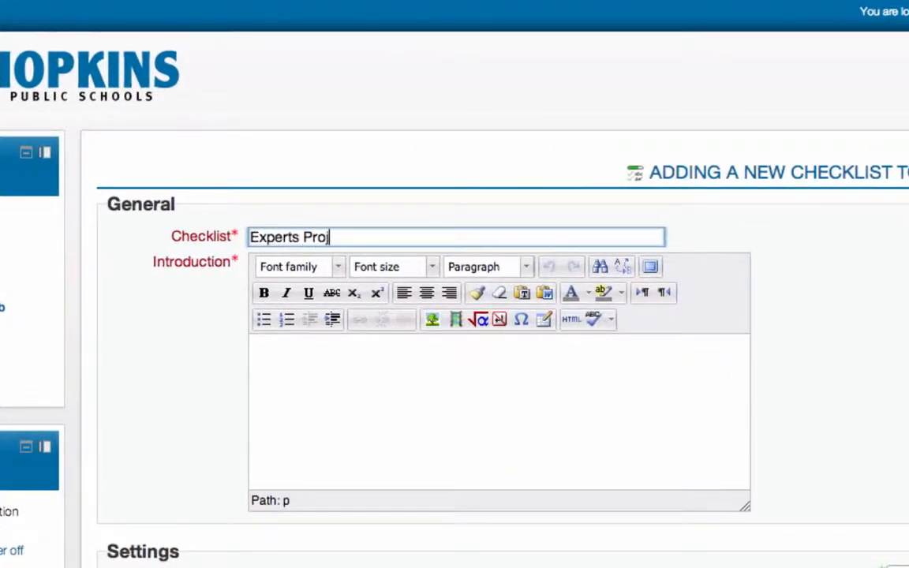
text(ect Checklist)
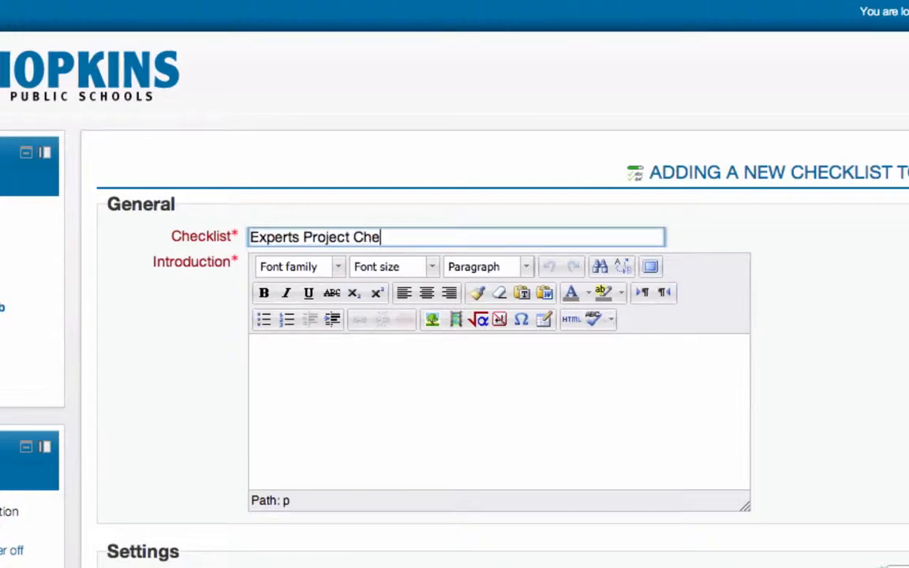
Enter the checklist introduction "Check off each part of the project as you go.".
click(344, 347)
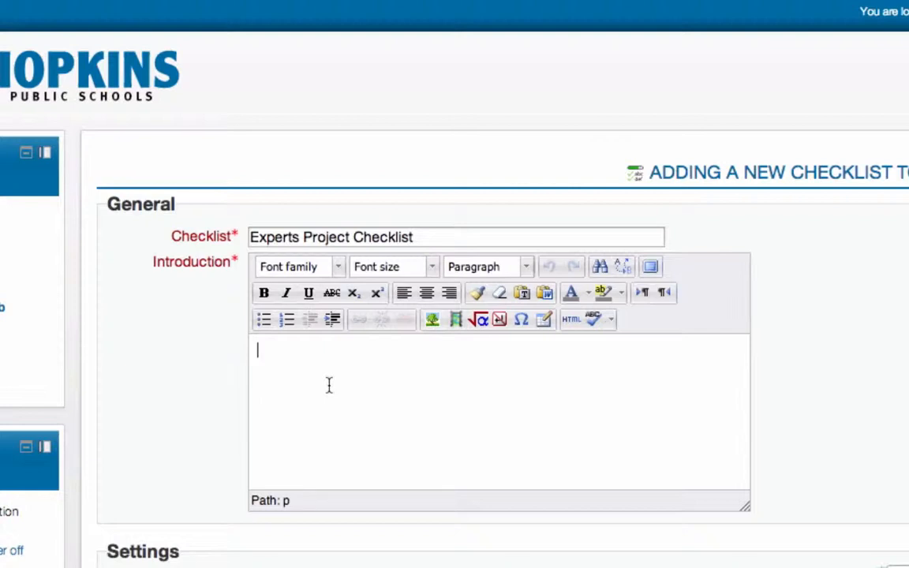
text(Check out)
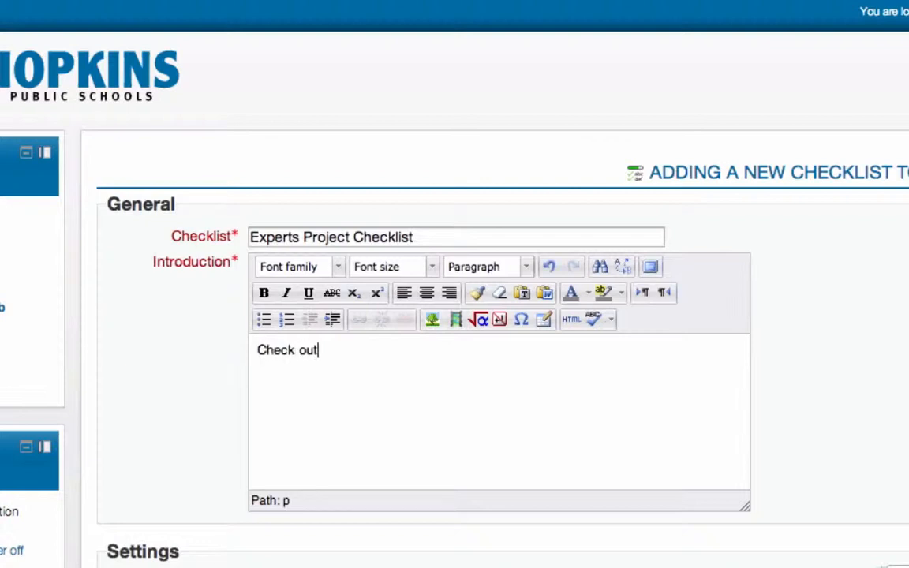
key(BackSpace)
key(BackSpace)
text(ff each part of the p)
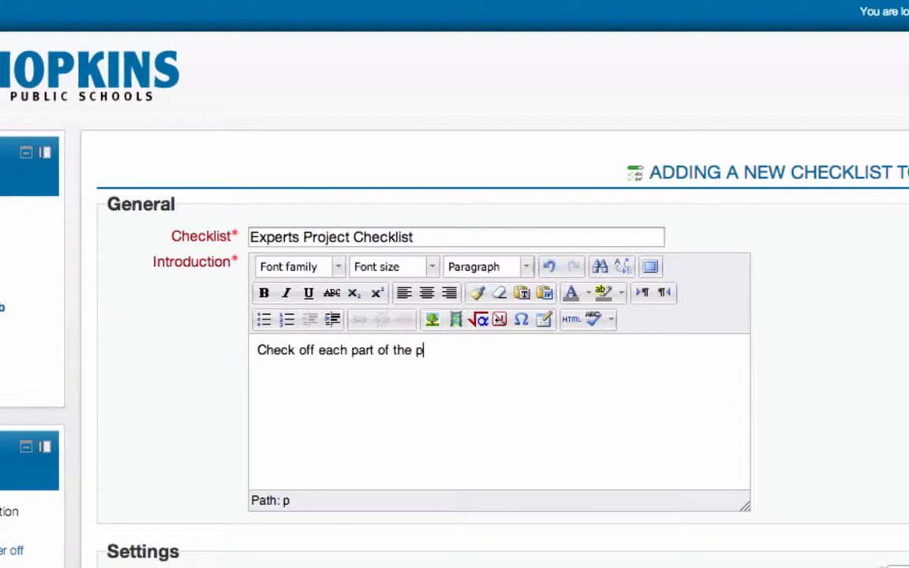
text(roject as you go.)
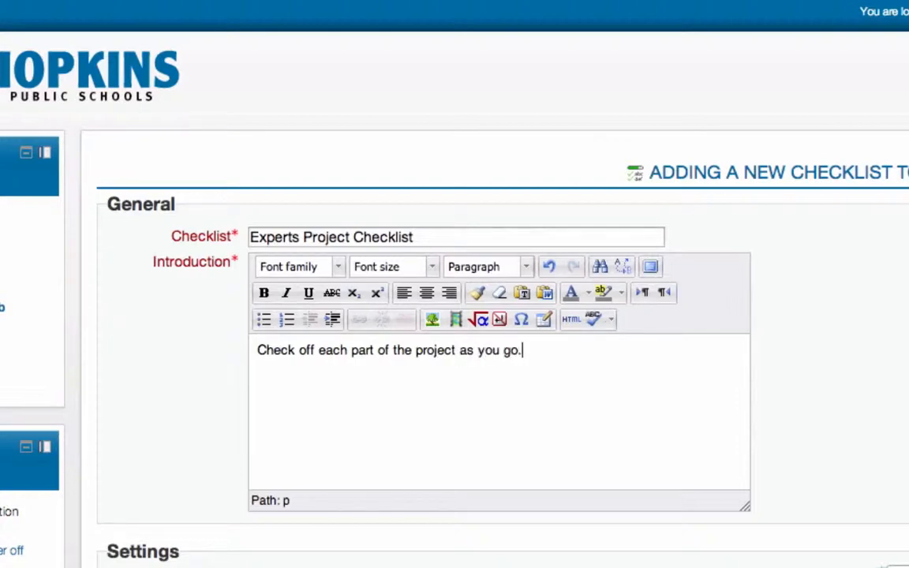
Try allowing users to add their own checklist items, look at the choices for who updates it, and return the item permission to No.
scroll(379, 412, down, 5)
scroll(379, 418, down, 3)
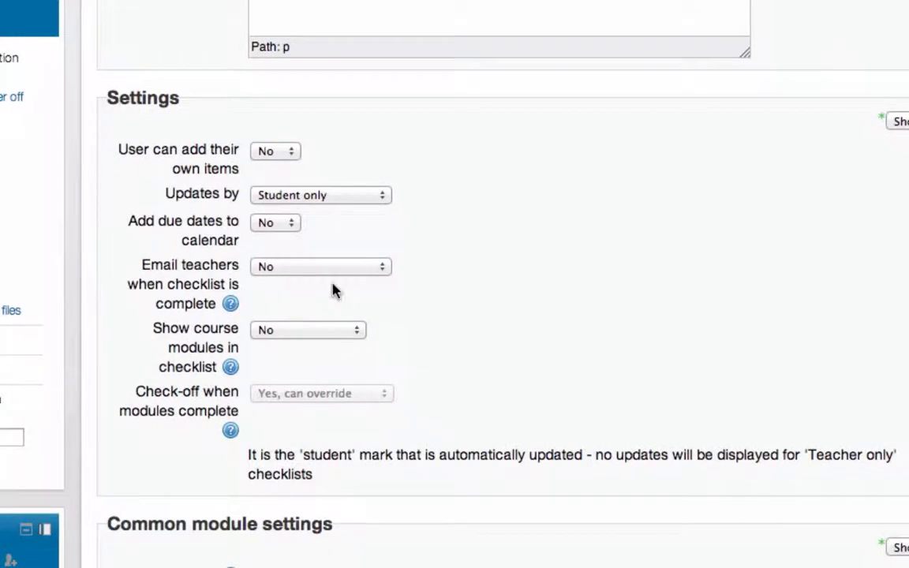
scroll(414, 204, down, 2)
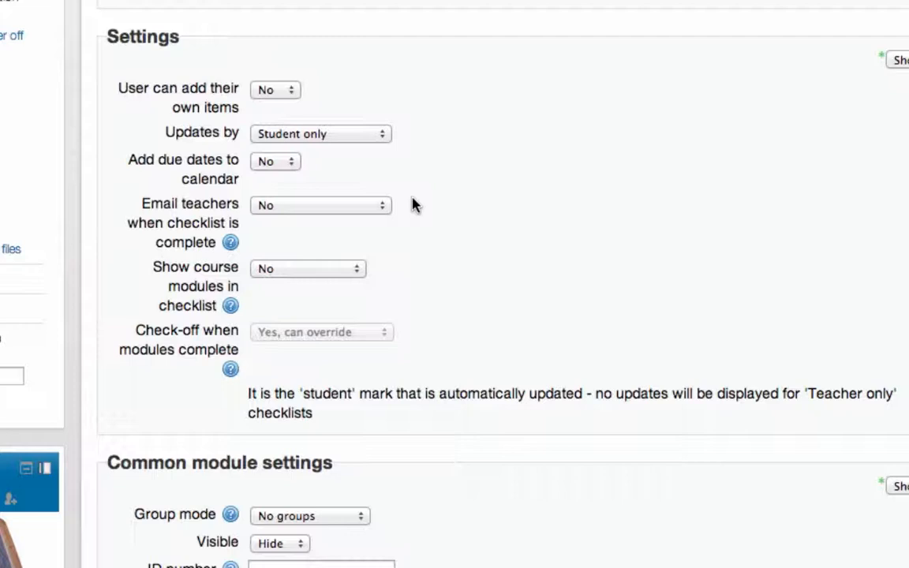
click(276, 90)
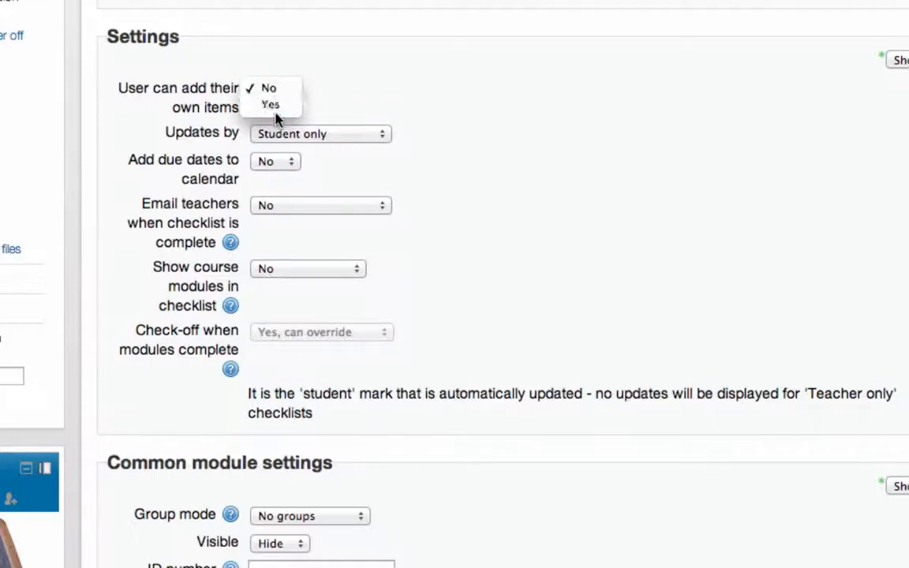
click(270, 105)
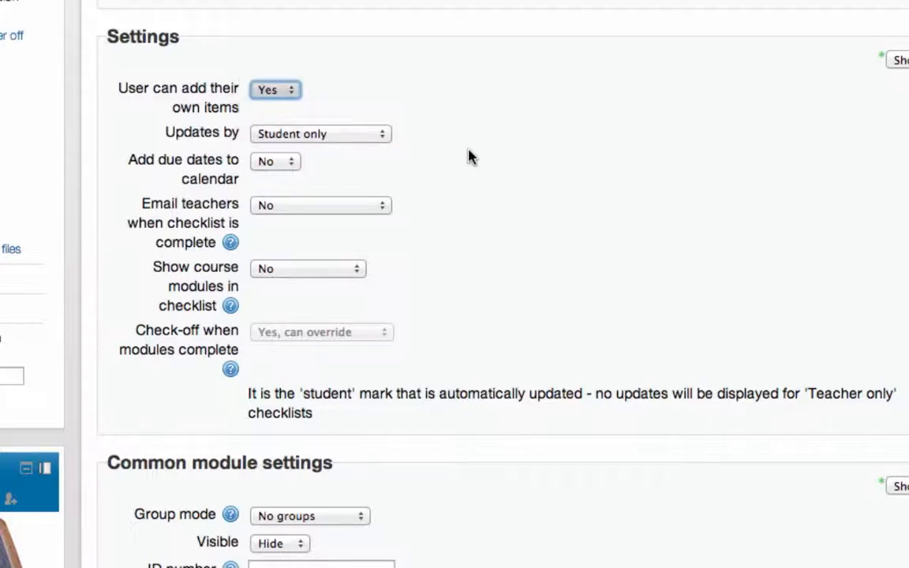
click(382, 135)
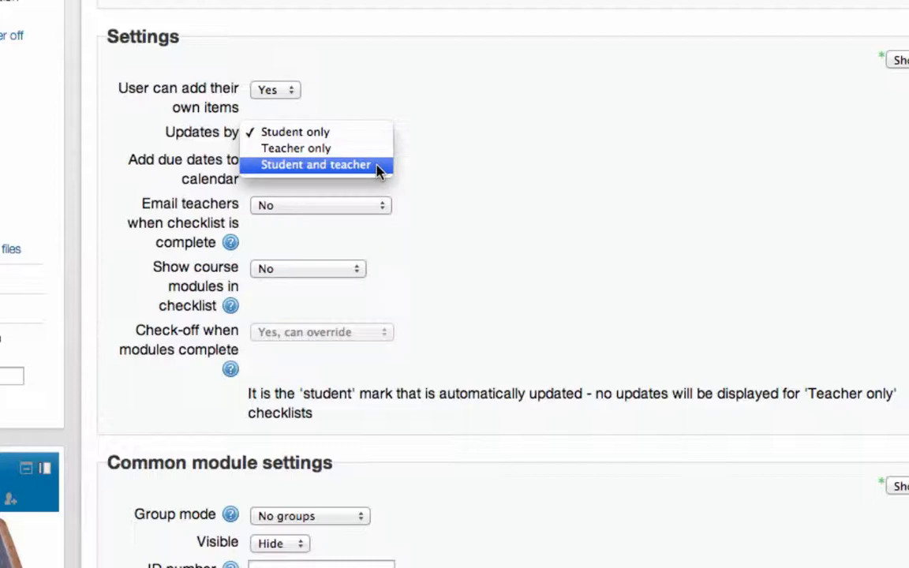
click(402, 103)
click(267, 92)
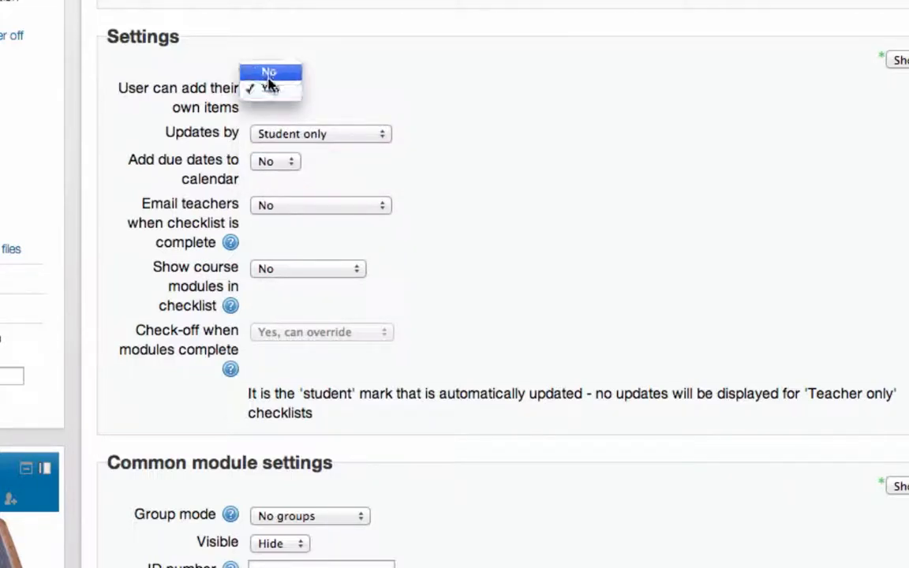
click(269, 72)
Keep checklist updates by Student only and set adding due dates to the calendar to Yes.
click(329, 134)
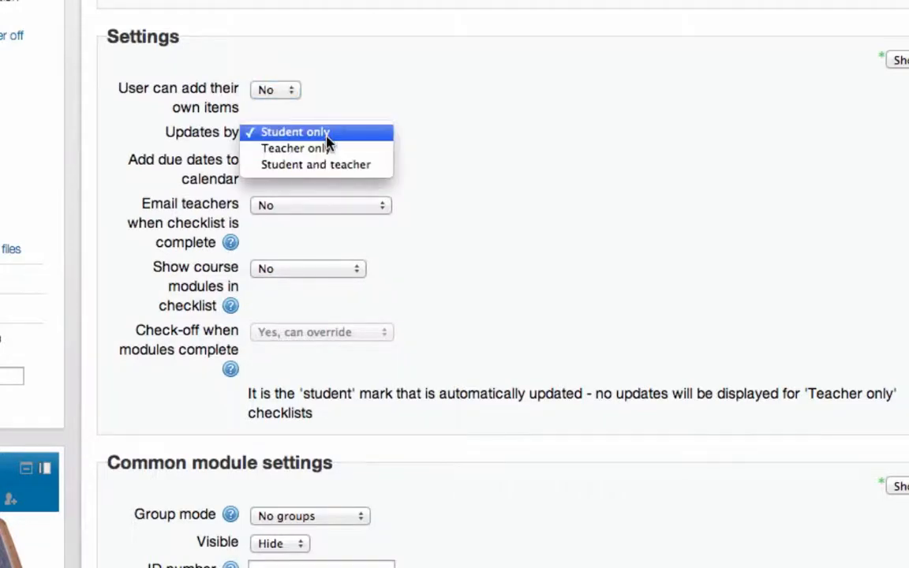
click(328, 139)
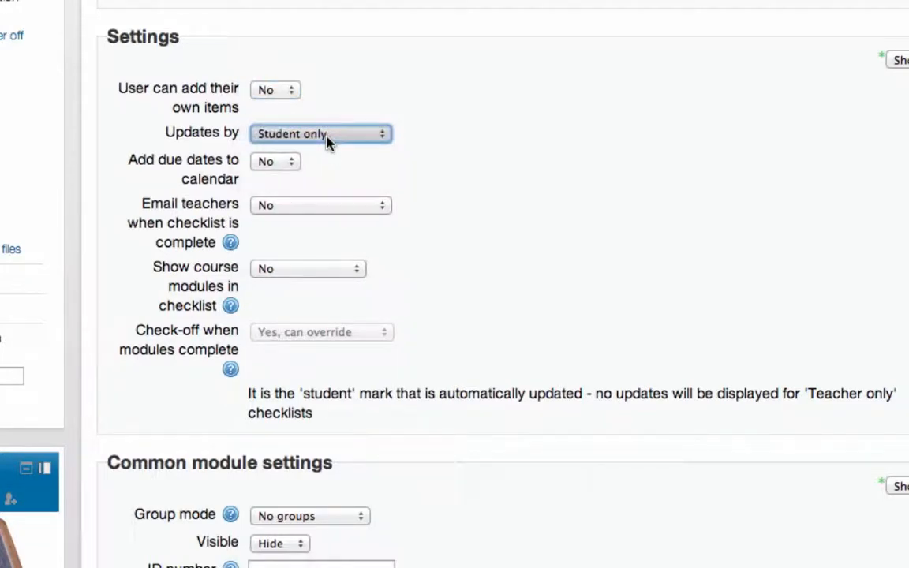
click(291, 161)
click(288, 177)
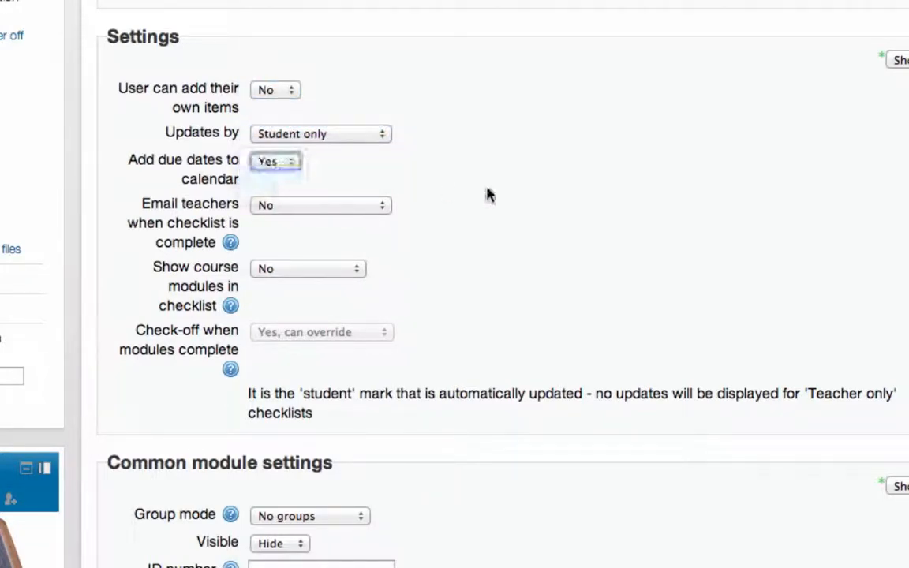
scroll(505, 185, down, 2)
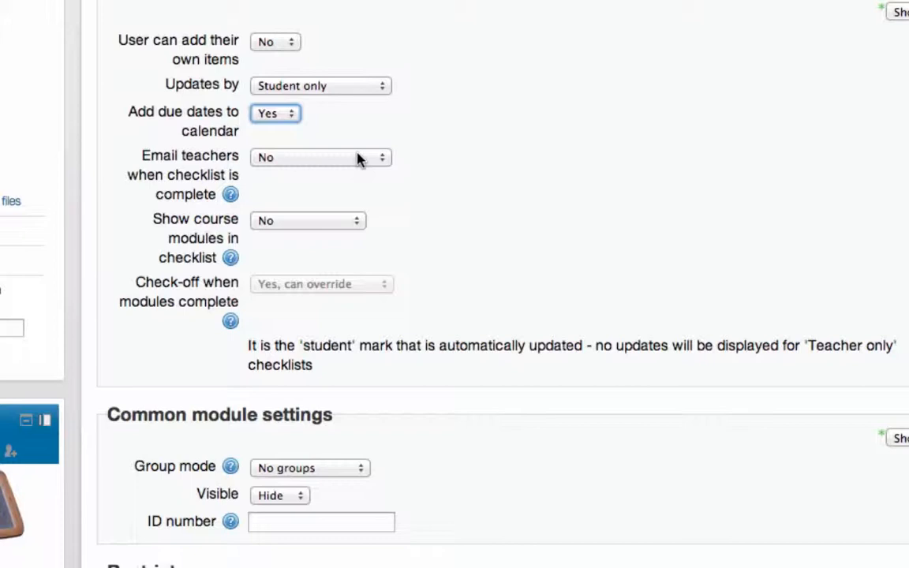
Leave the remaining checklist settings at their defaults, save the activity and display the checklist.
scroll(357, 155, down, 2)
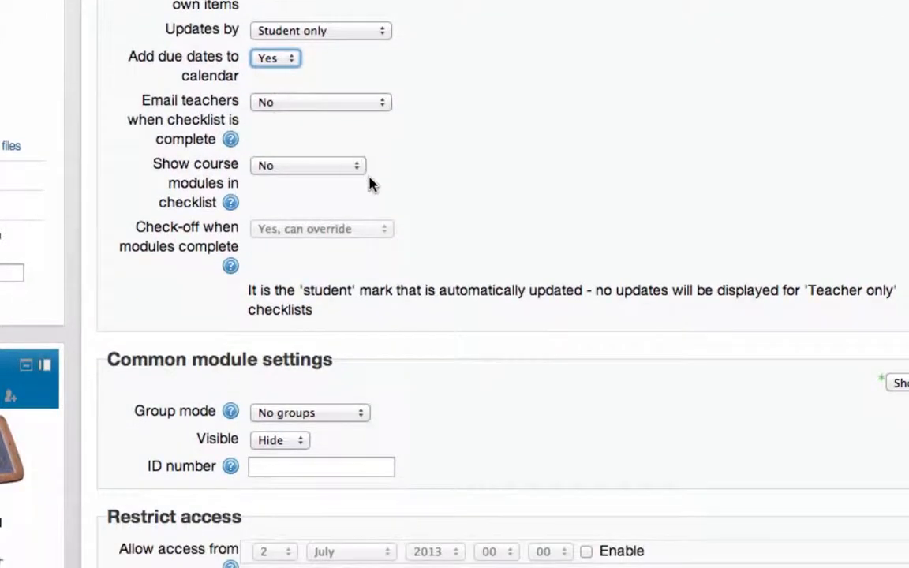
scroll(412, 189, down, 1)
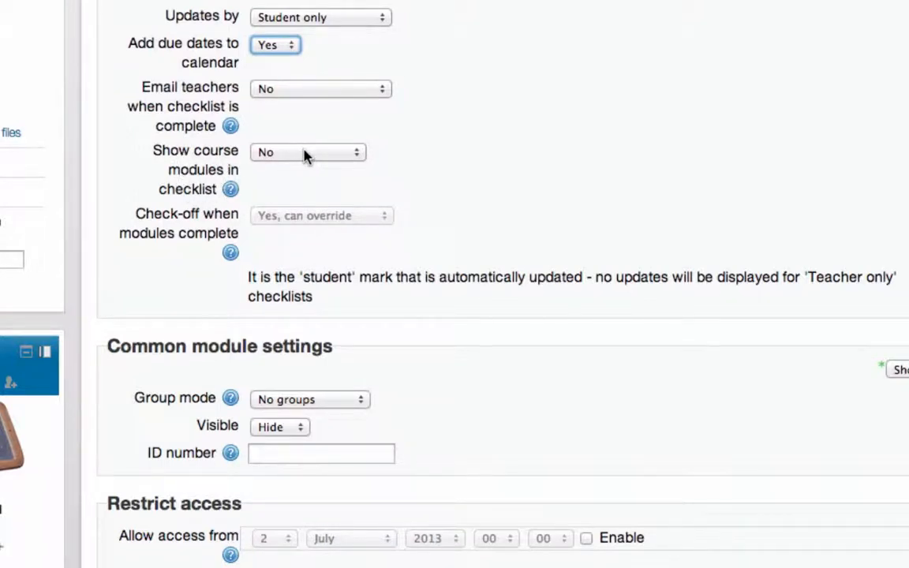
scroll(306, 156, down, 1)
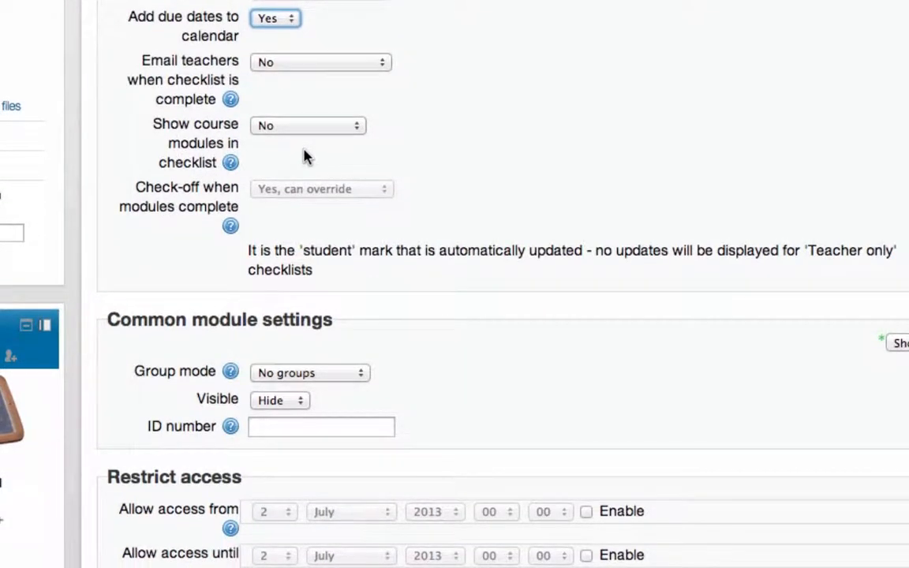
scroll(306, 155, down, 5)
scroll(306, 155, down, 2)
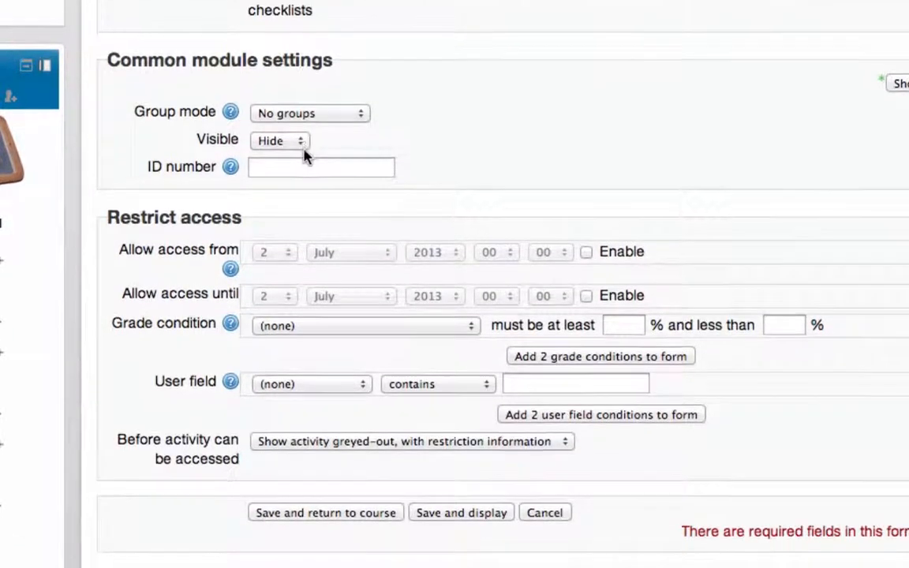
scroll(324, 119, down, 4)
scroll(324, 120, down, 1)
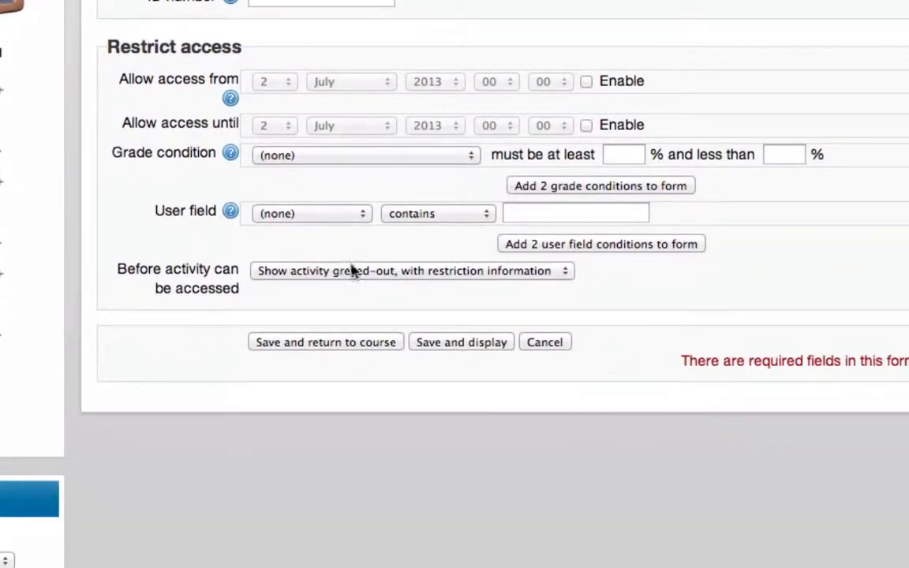
click(456, 346)
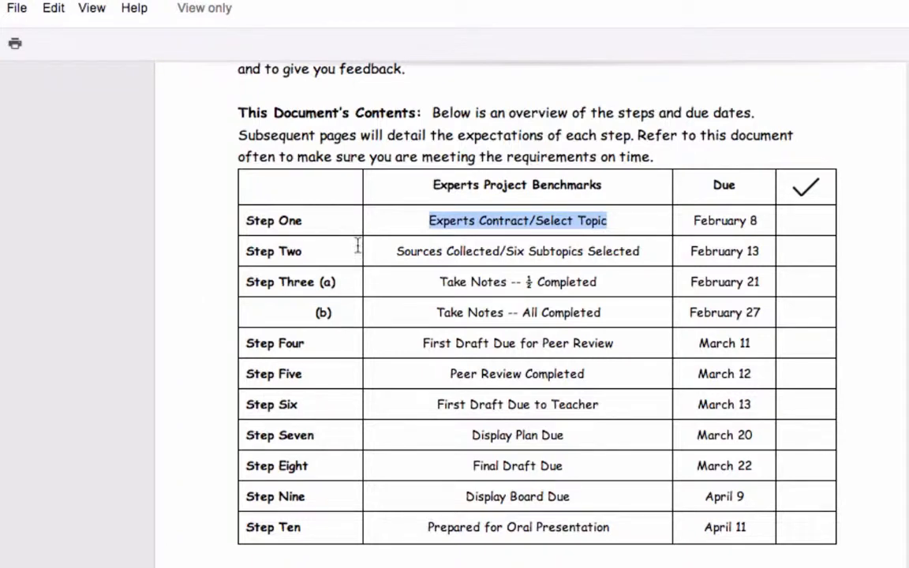
Add "Experts Contract/Select Topic" from the project document as the first checklist item, and reopen its text and update it.
key(super+Tab)
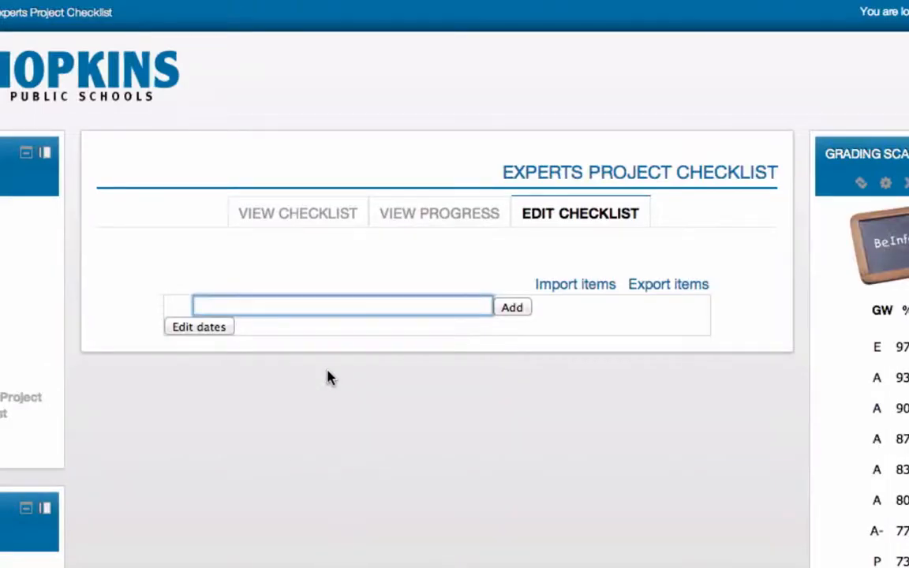
text(Experts Contract/Select Topic)
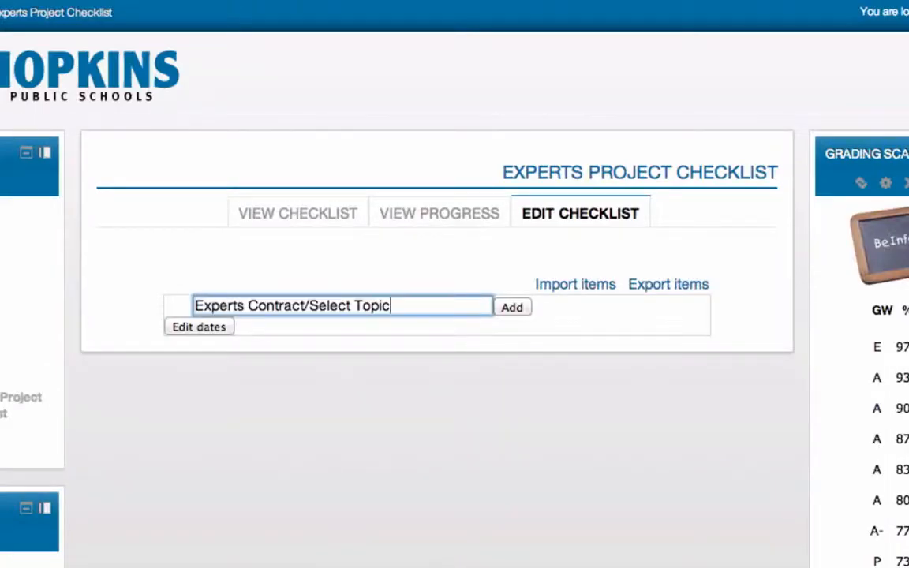
click(513, 312)
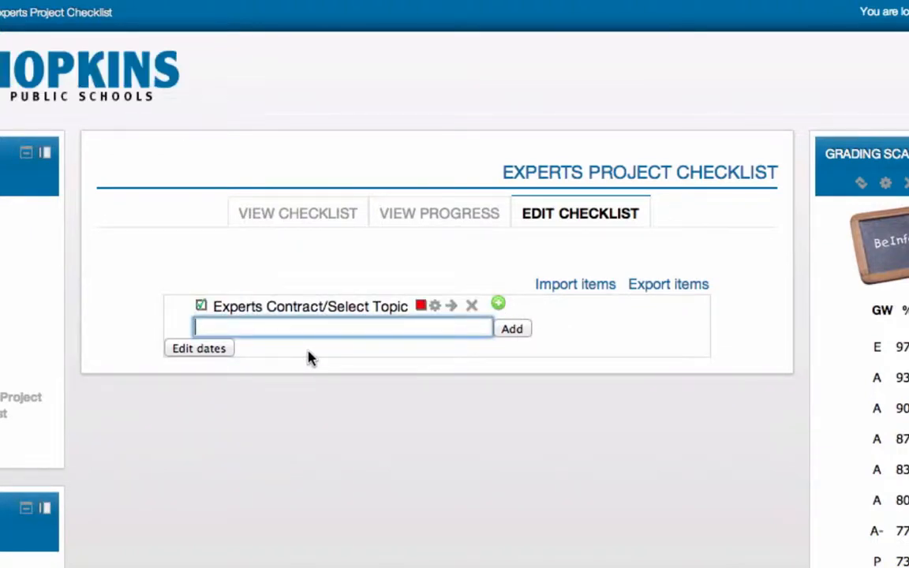
click(436, 309)
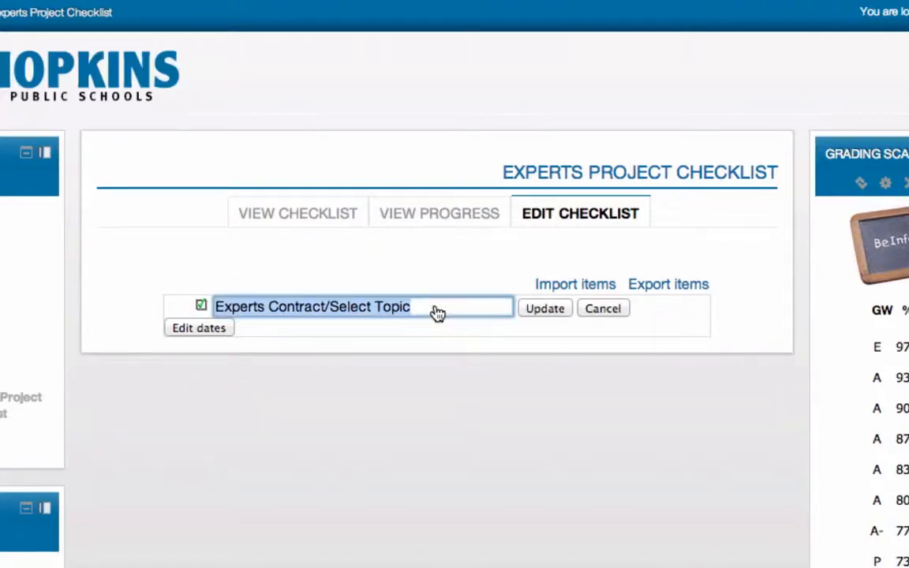
click(538, 310)
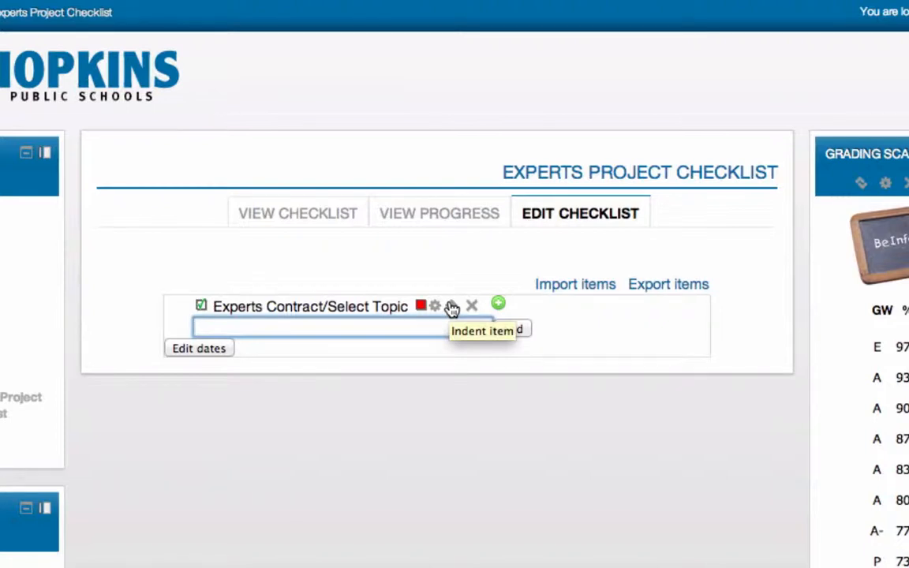
Turn on date editing and give the Experts Contract/Select Topic item a due date of 8 February 2013.
click(223, 353)
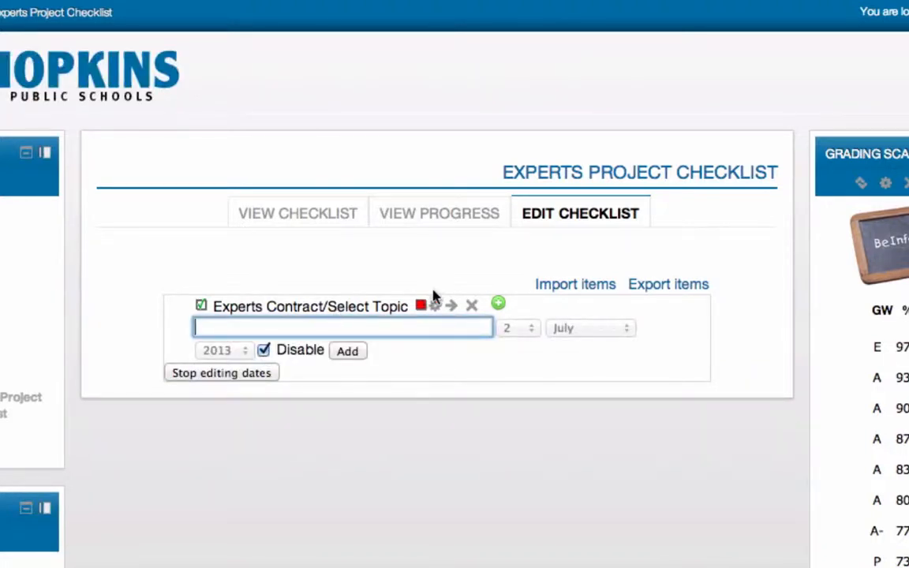
click(437, 308)
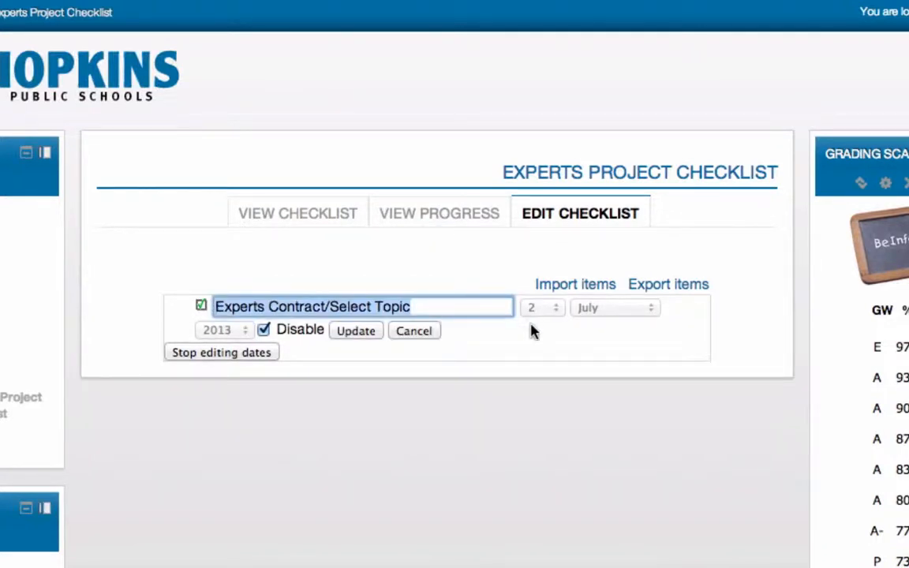
click(263, 329)
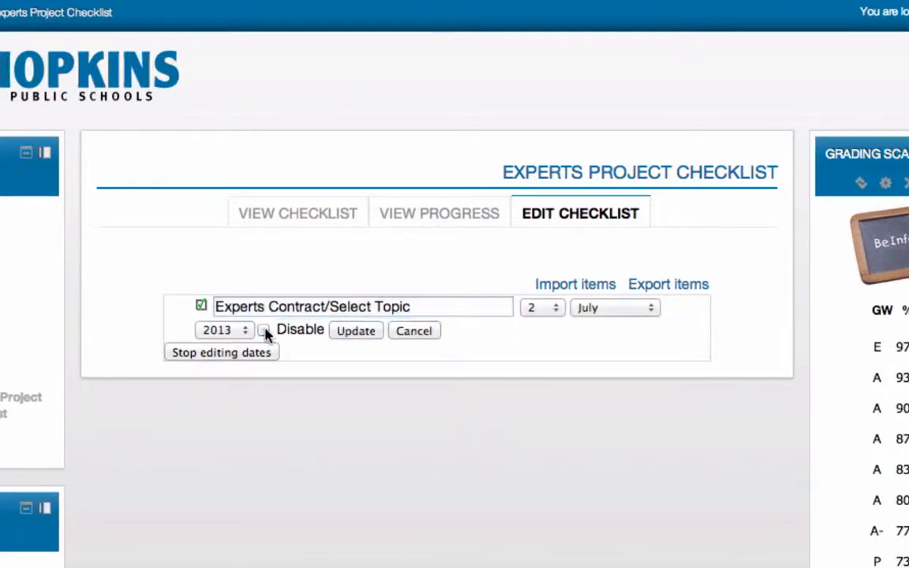
click(603, 314)
click(605, 225)
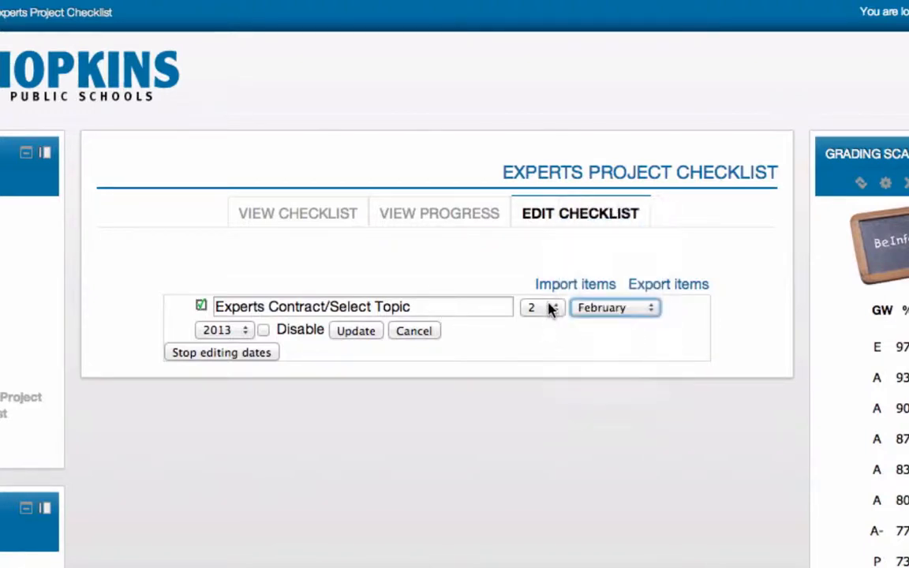
click(550, 309)
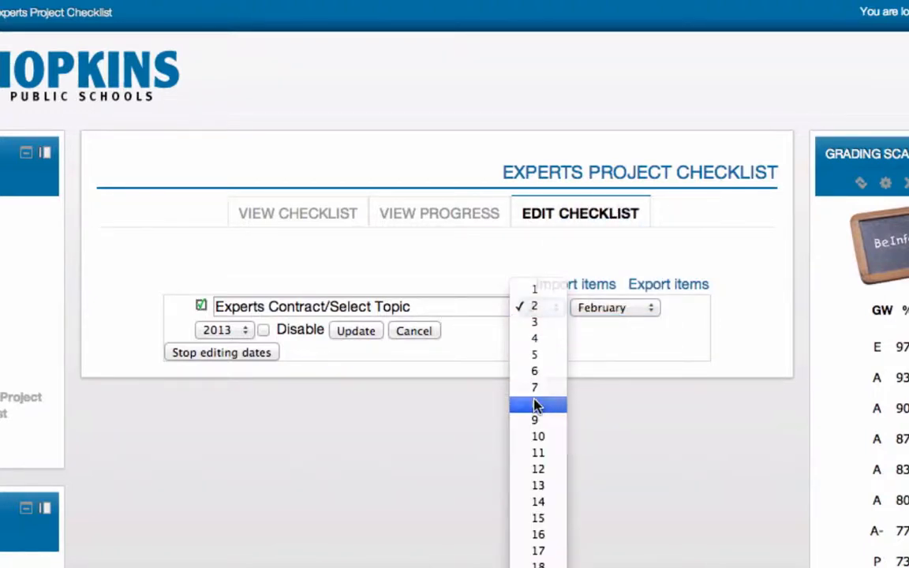
click(535, 404)
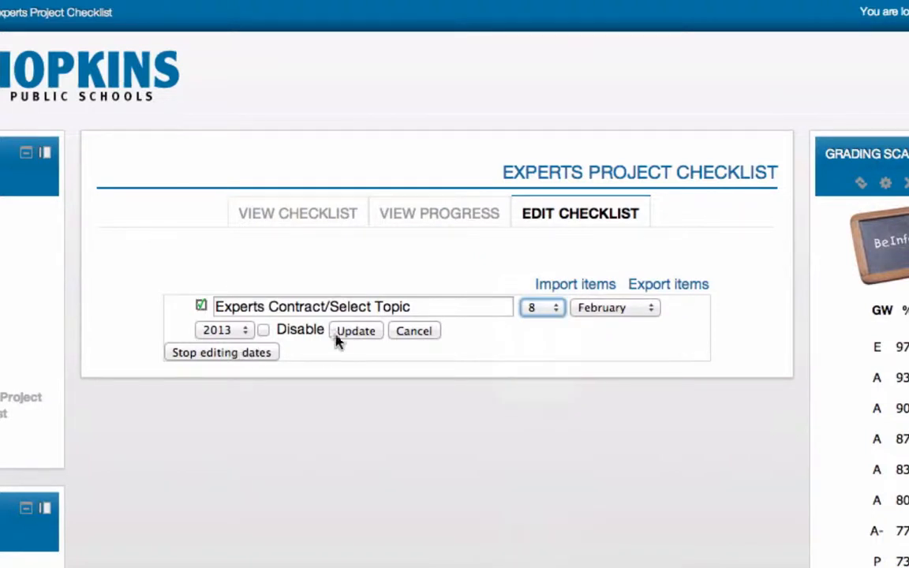
click(358, 333)
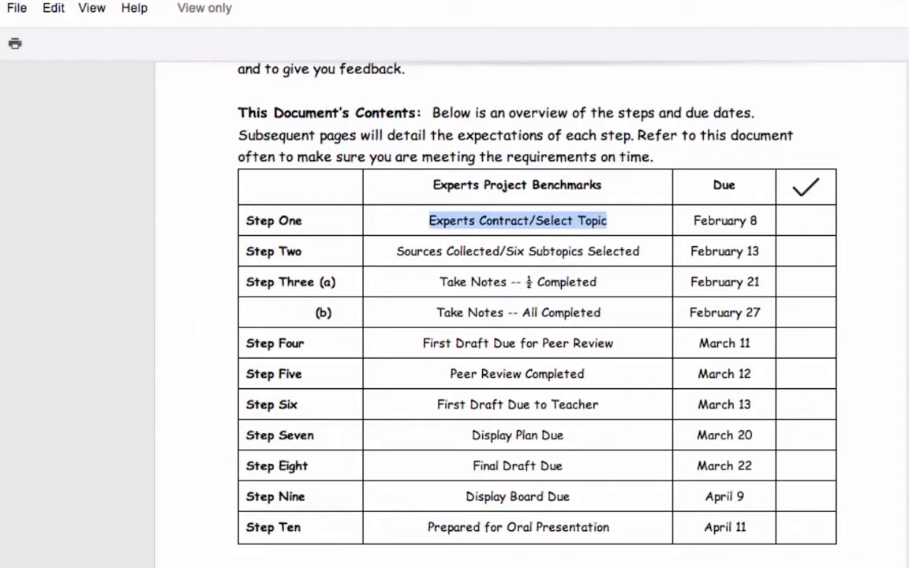
Copy "Sources Collected/Six Subtopics Selected" from the project document's benchmark table into the checklist's new item field.
drag(640, 251, 359, 251)
key(super+c)
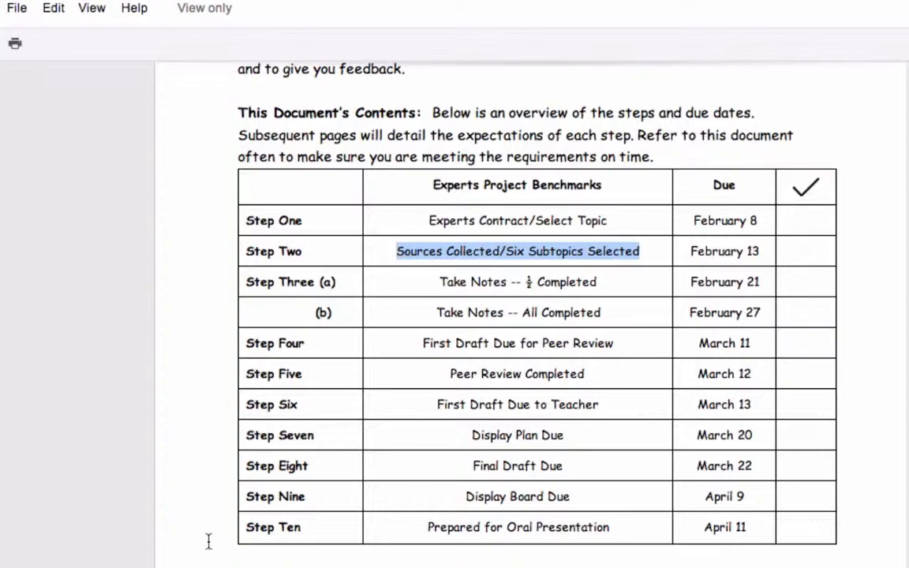
click(208, 567)
key(super+v)
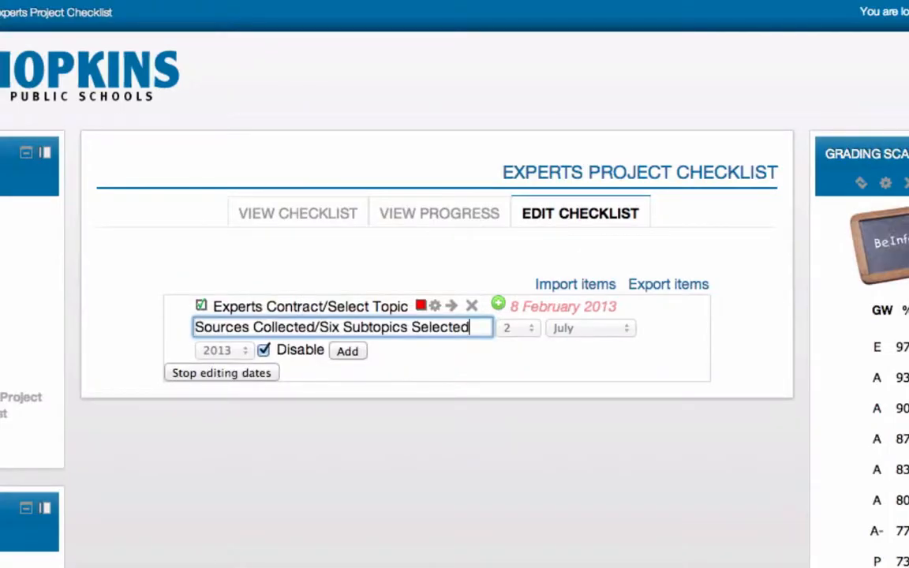
Enable a due date of 13 February 2013 for the Sources Collected/Six Subtopics Selected entry and add it to the checklist.
click(263, 351)
click(588, 331)
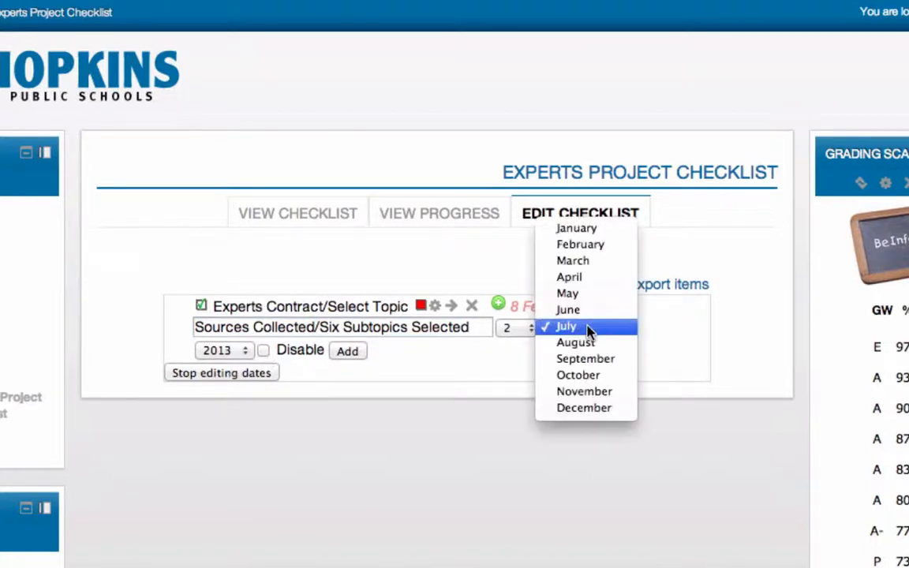
click(593, 243)
click(527, 326)
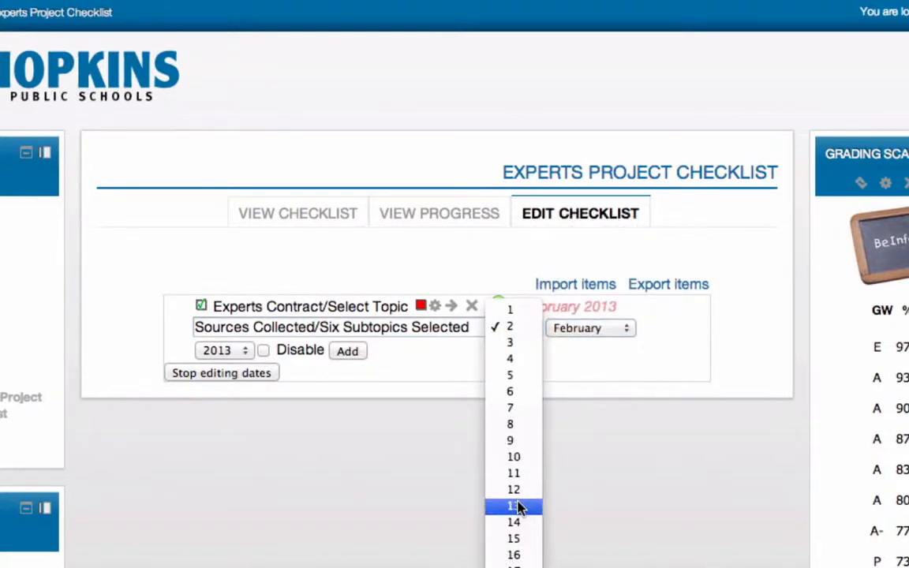
key(Return)
click(351, 351)
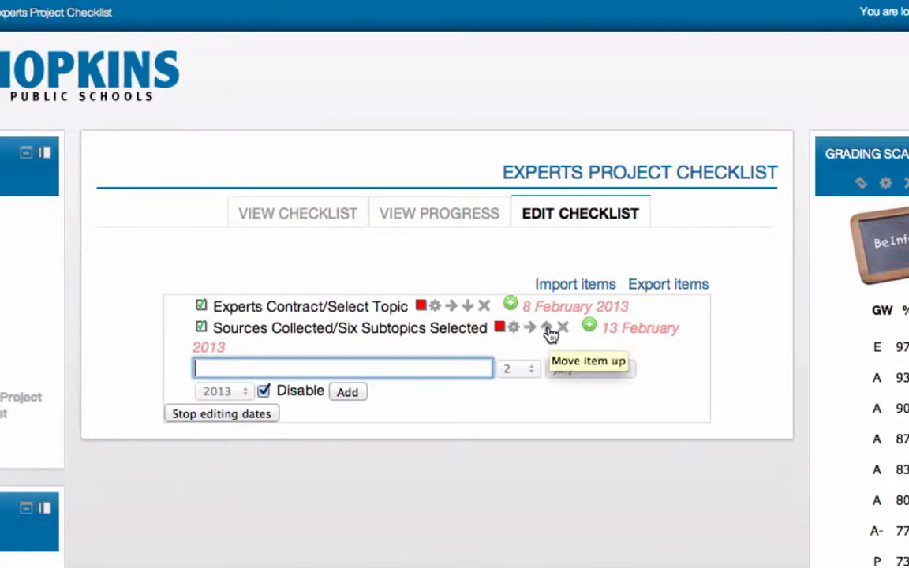
Cycle the text colour of the Sources Collected/Six Subtopics Selected item through red, orange, green and purple back to black.
click(499, 326)
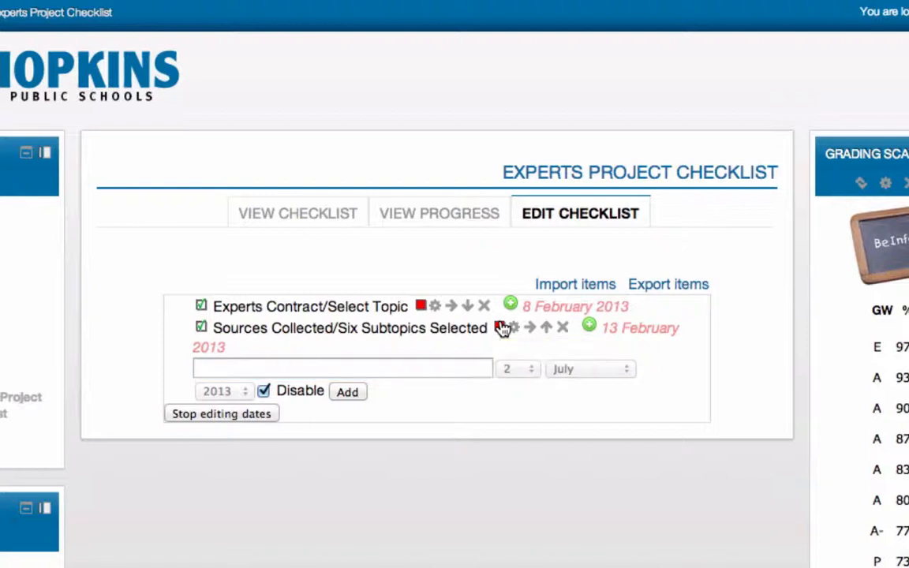
click(500, 328)
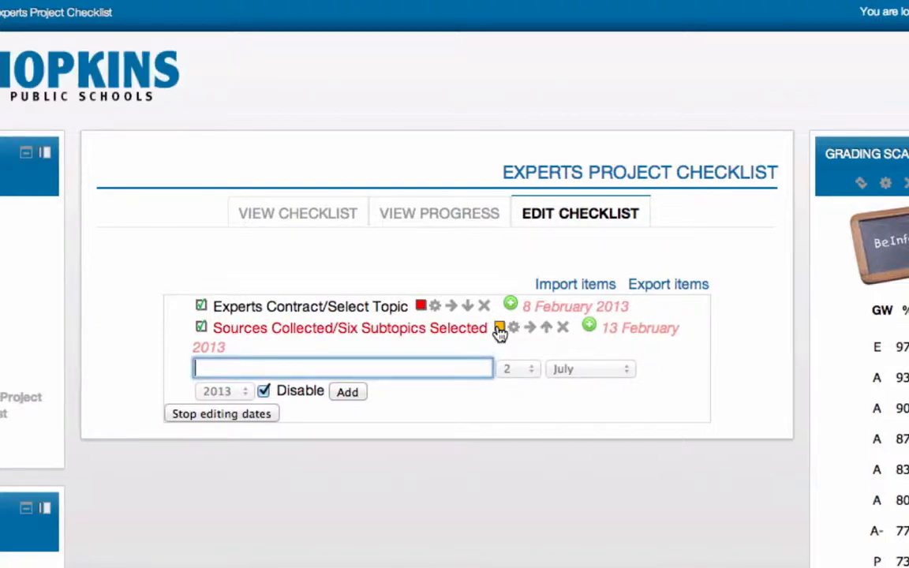
click(499, 328)
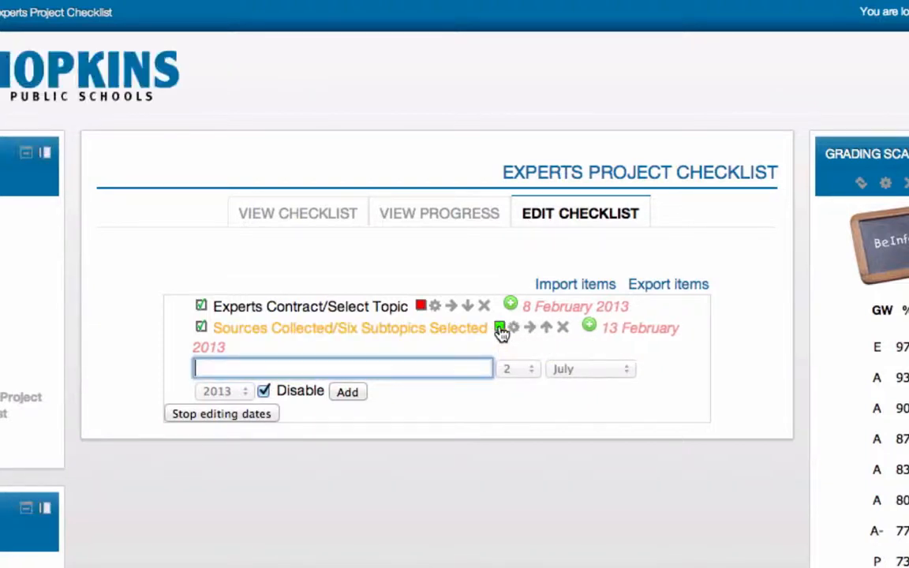
click(499, 327)
click(500, 327)
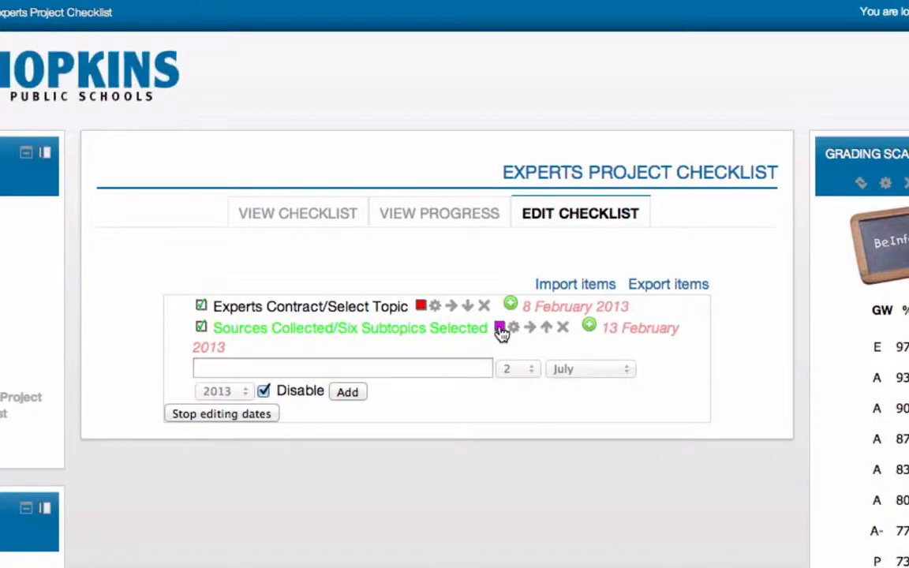
click(500, 327)
click(500, 328)
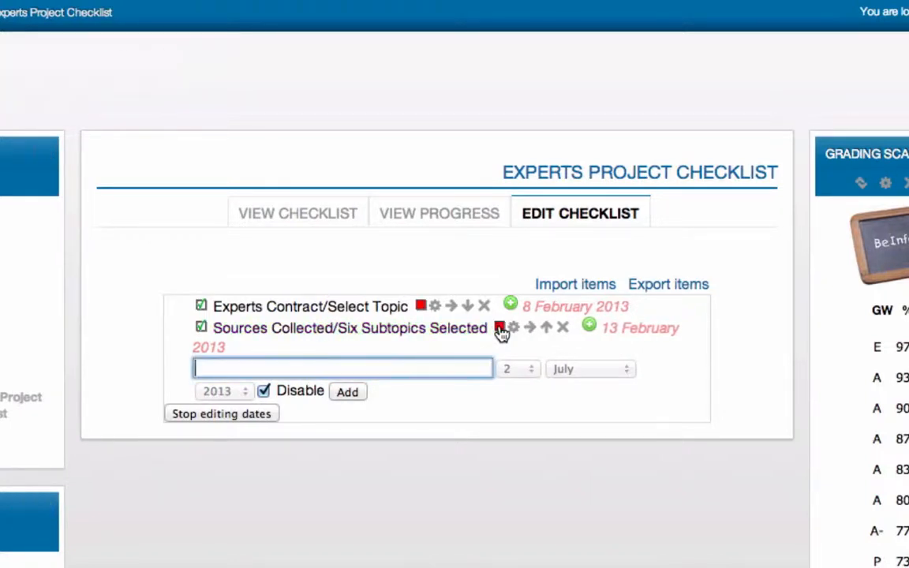
Review the checklist as students see it, and examine the student progress table for both items.
scroll(510, 461, down, 2)
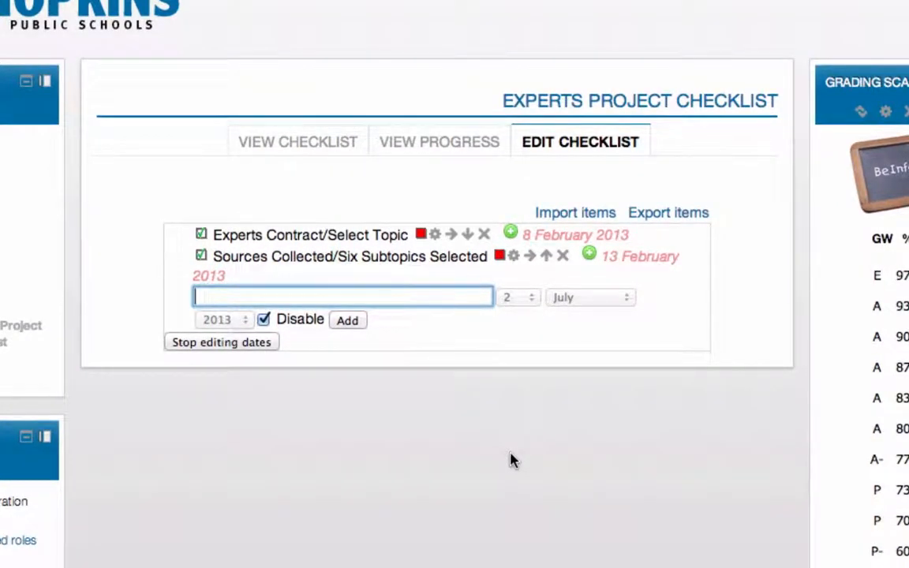
click(327, 145)
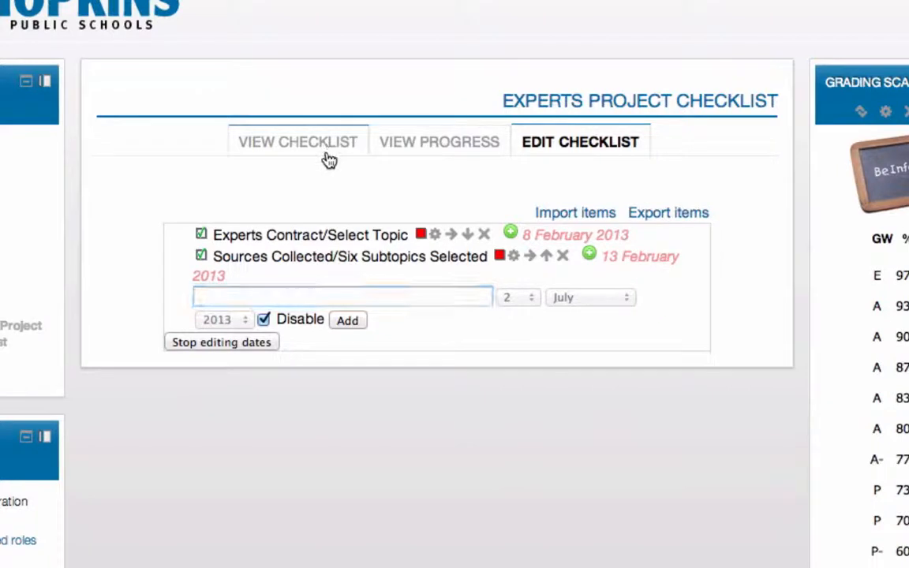
scroll(375, 483, down, 3)
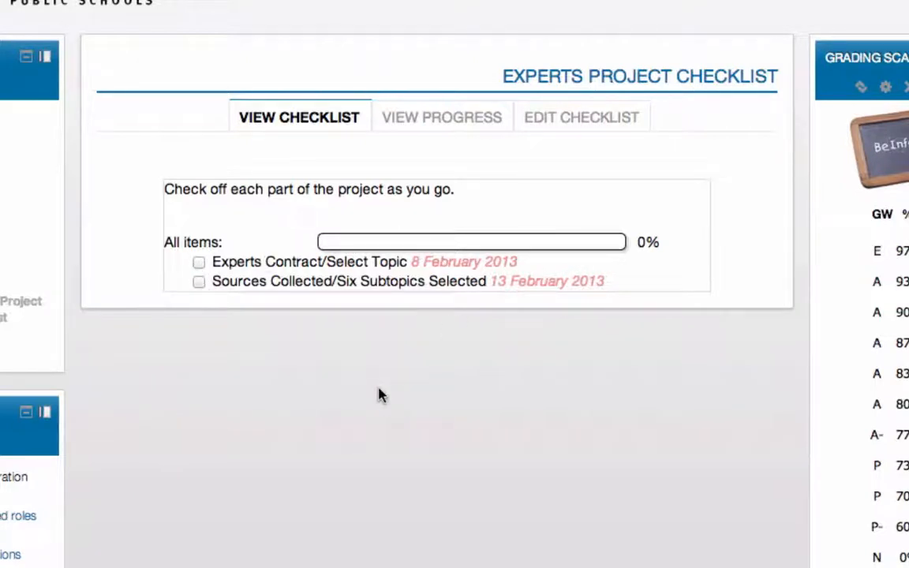
click(438, 120)
scroll(379, 418, down, 5)
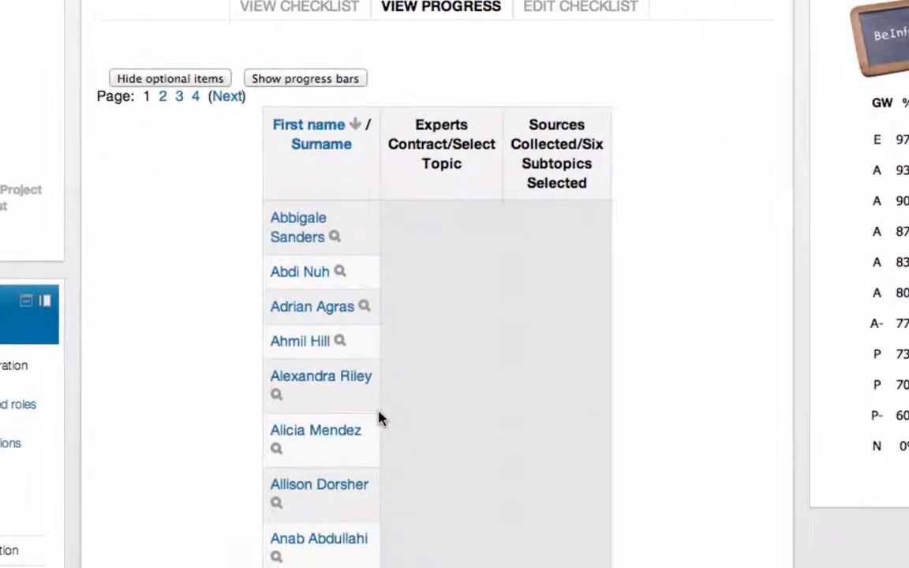
scroll(378, 419, down, 4)
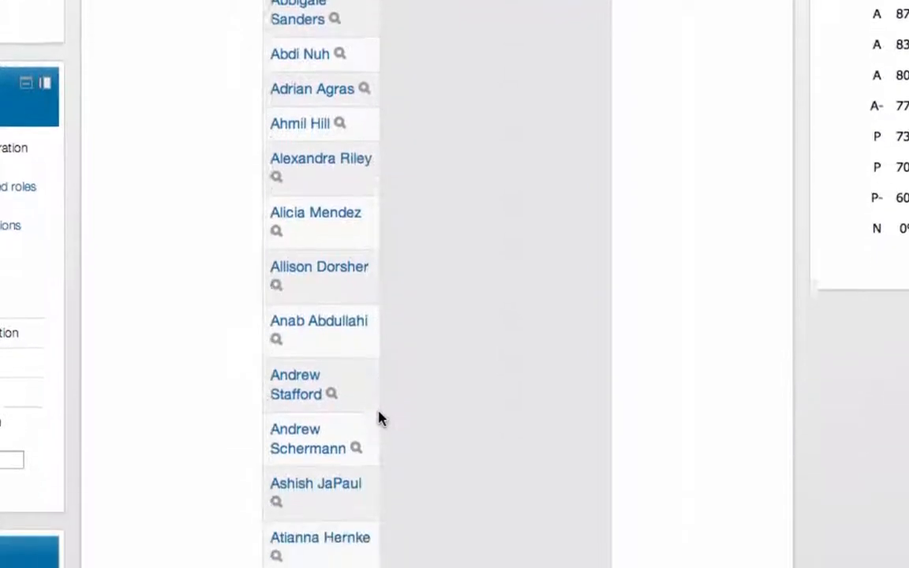
scroll(379, 418, down, 3)
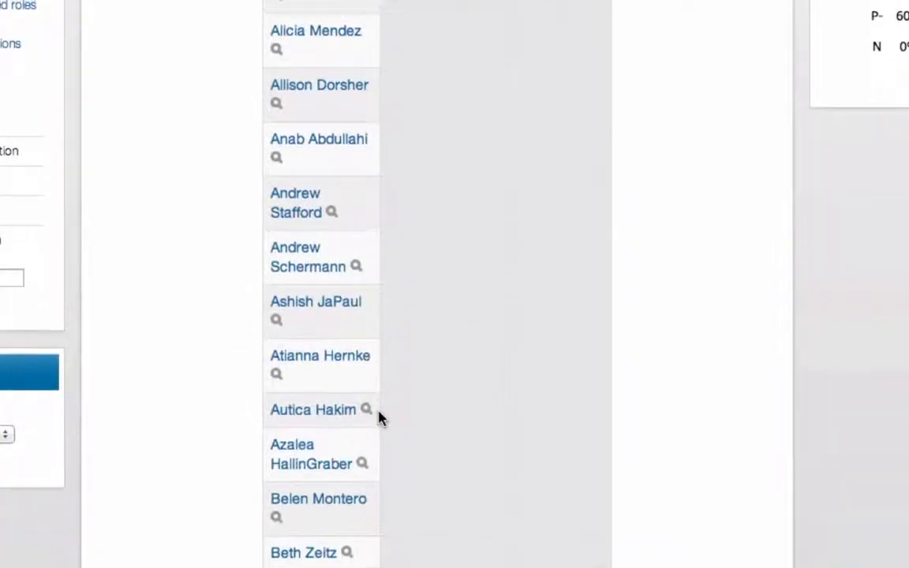
scroll(379, 418, up, 6)
scroll(378, 418, up, 3)
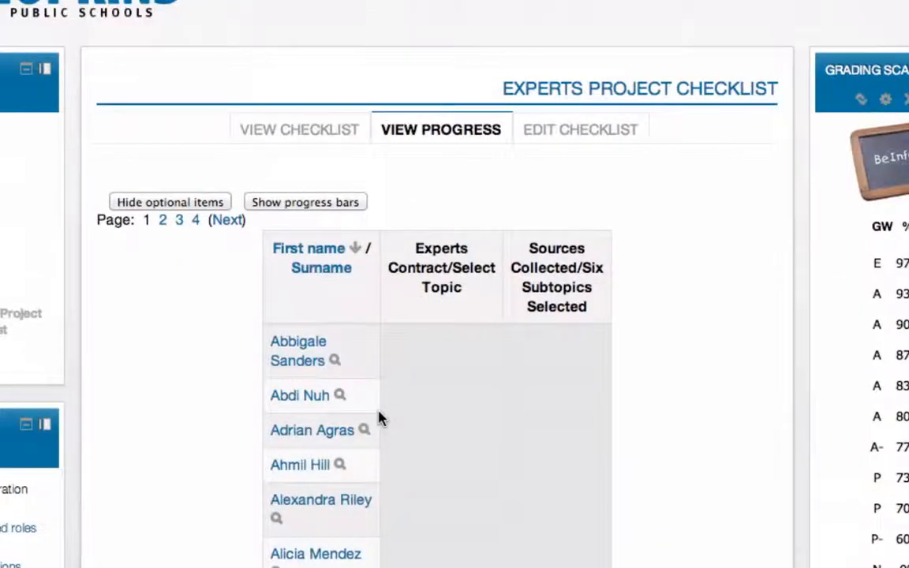